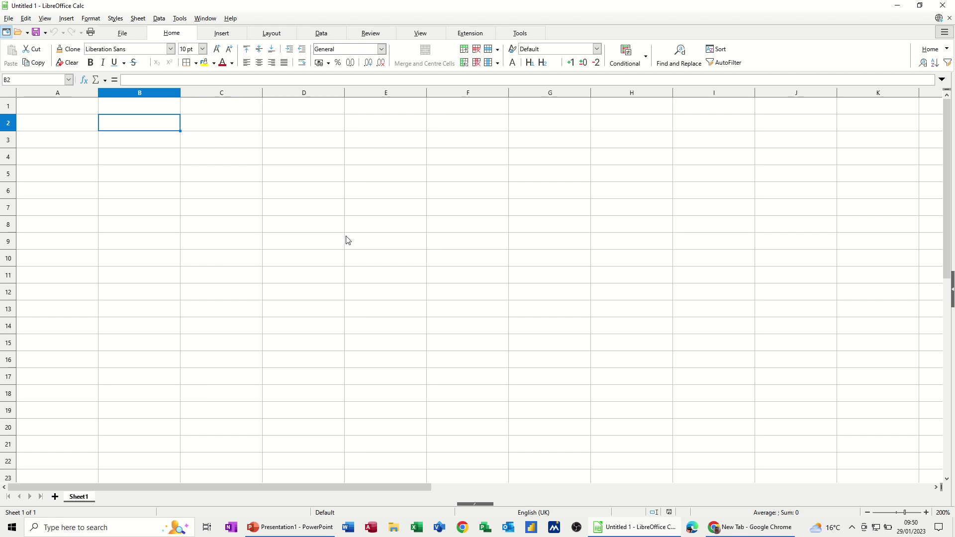
Enter Mon in B2, autofill Tue–Fri across to F2, and type Total in G2.
type("Mon")
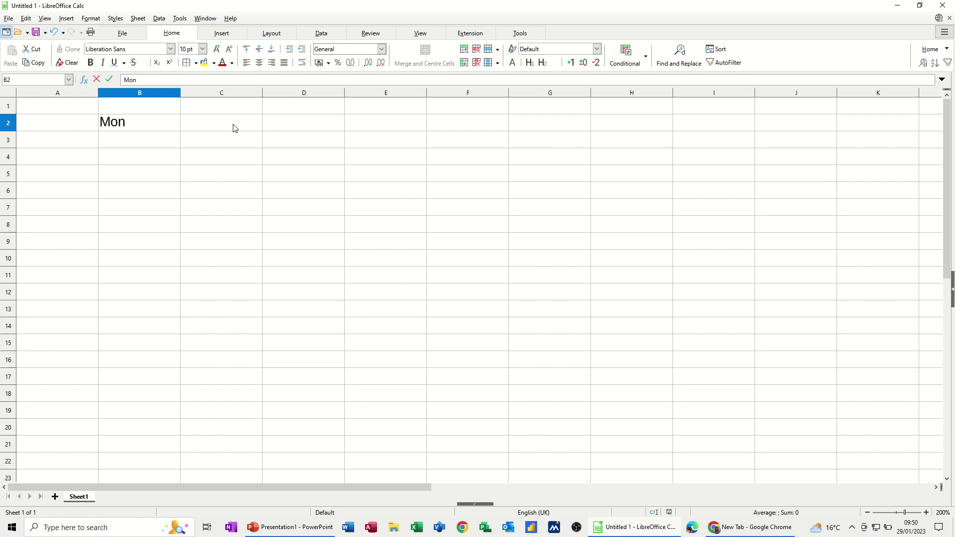
left_click(175, 135)
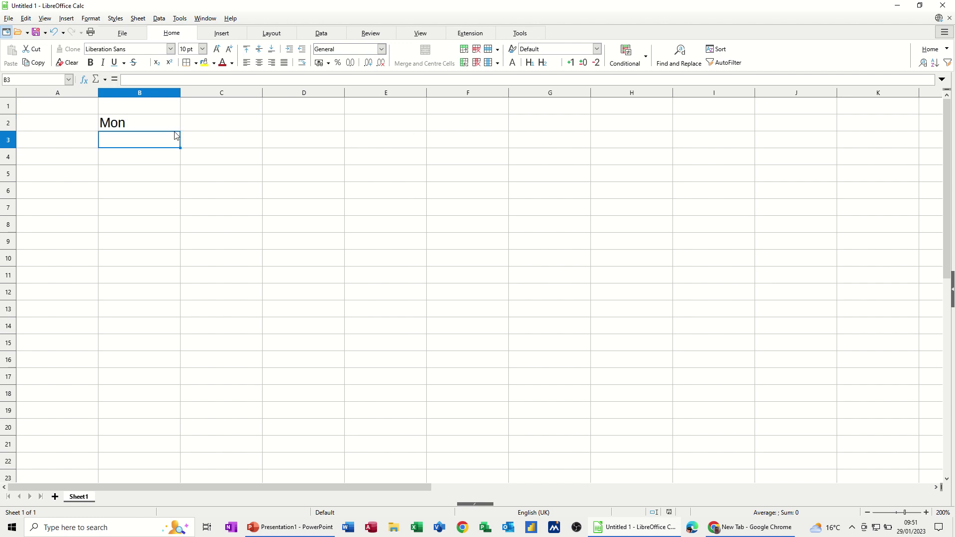
key("Up")
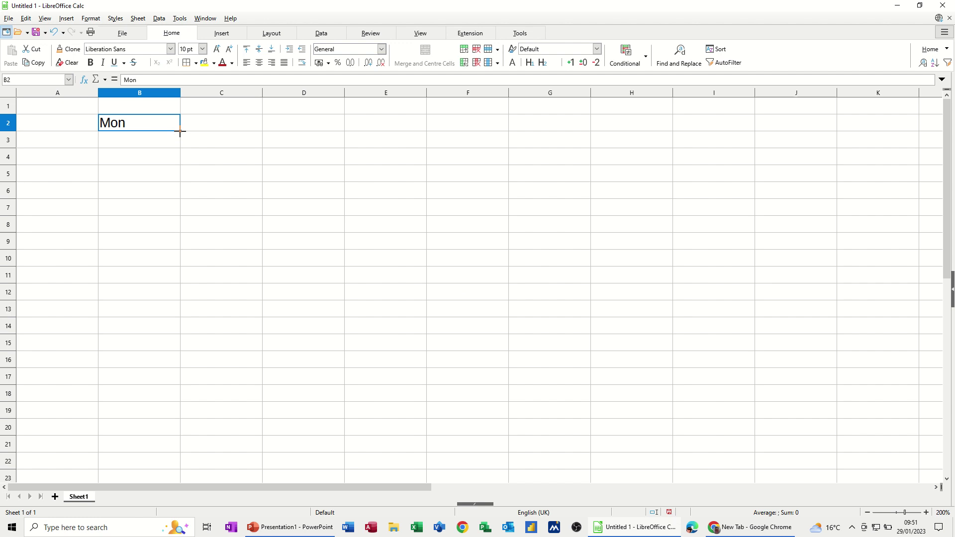
left_click_drag(180, 132, 473, 136)
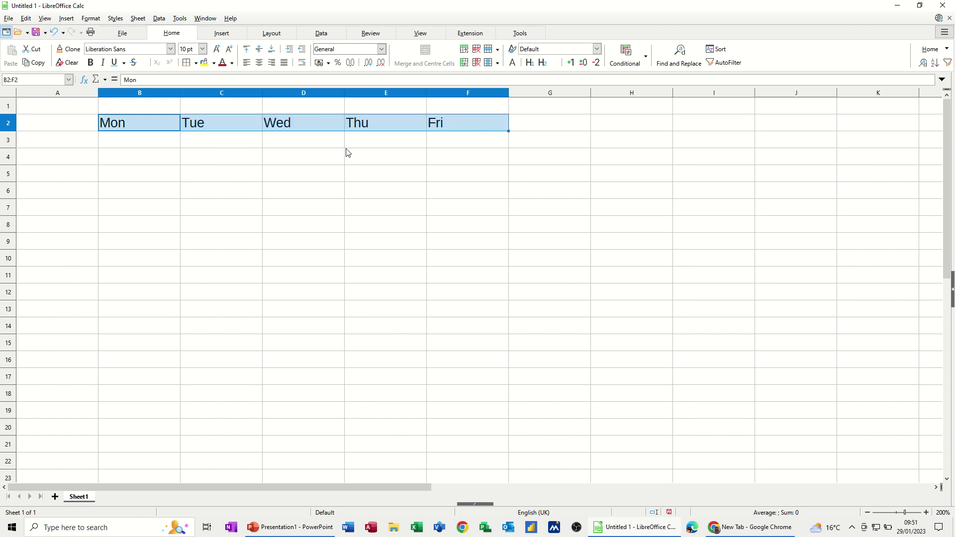
left_click(537, 128)
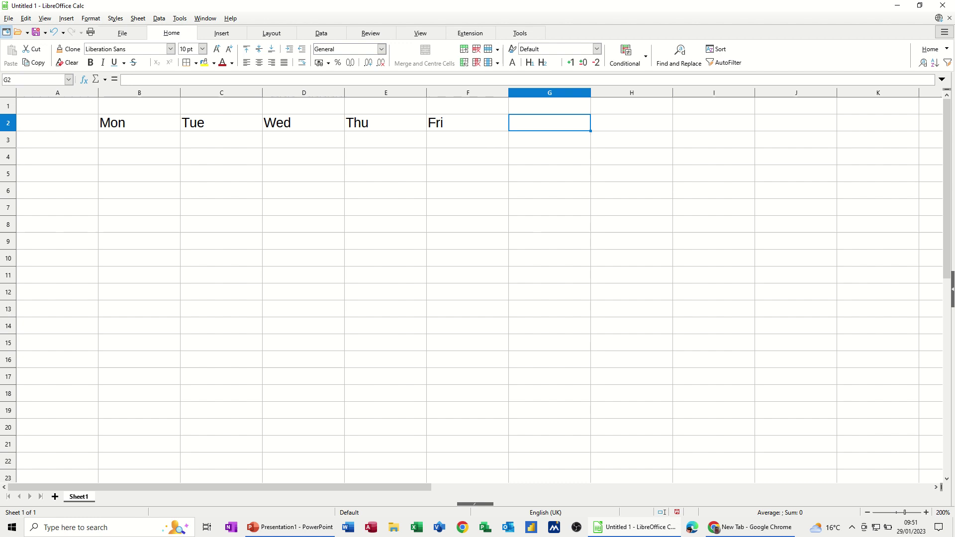
type("Total")
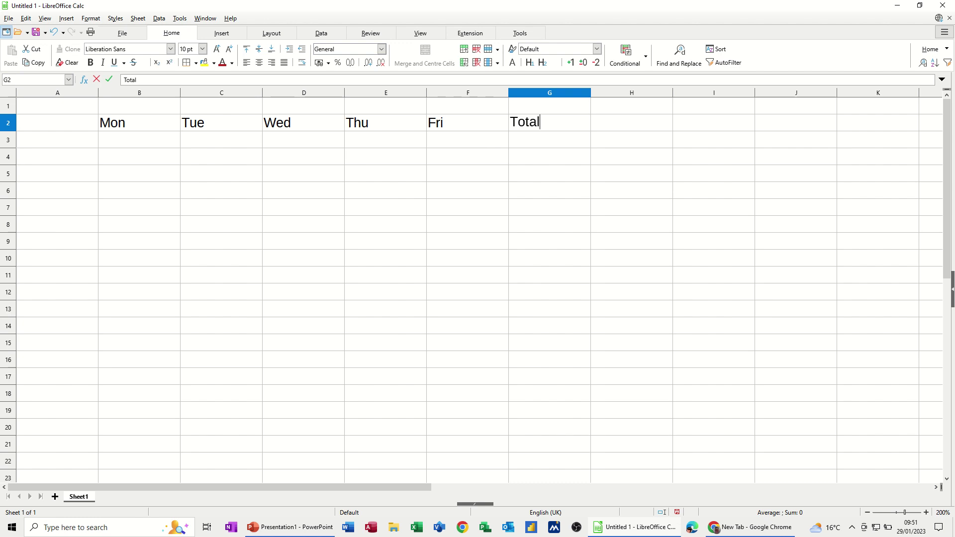
List the categories Car, Tax, Gas, Water and Electric down A3:A7.
left_click(73, 145)
type("Car")
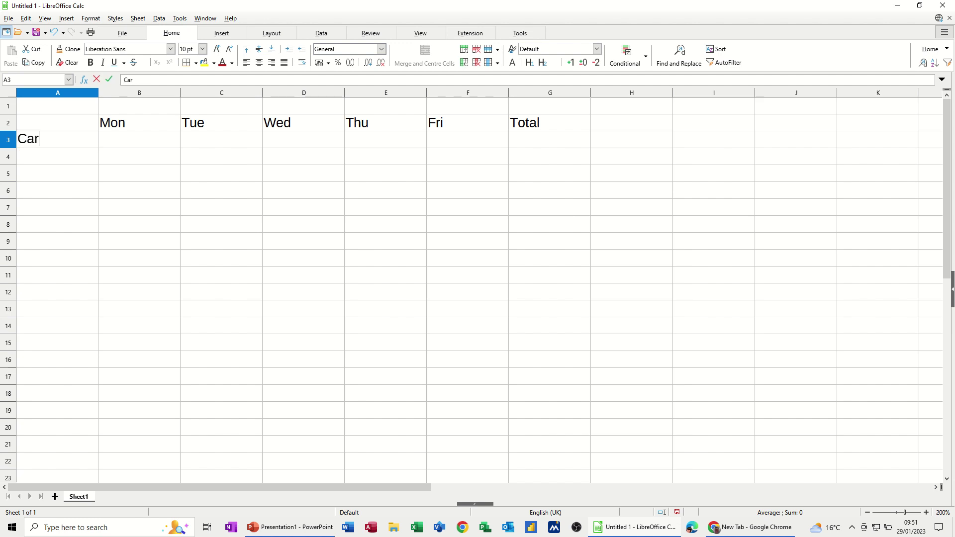
key("Return")
type("Tax")
key("Return")
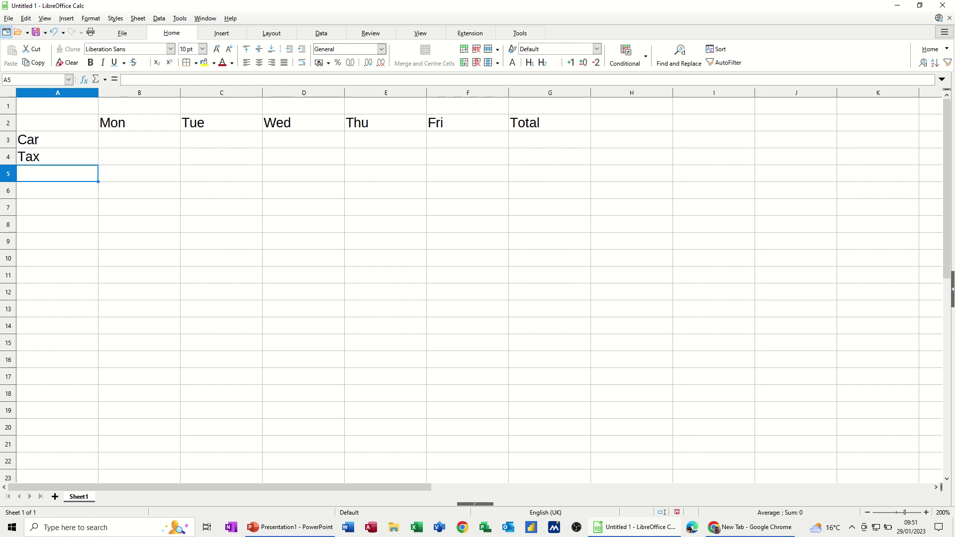
type("Gas")
key("Return")
type("Water")
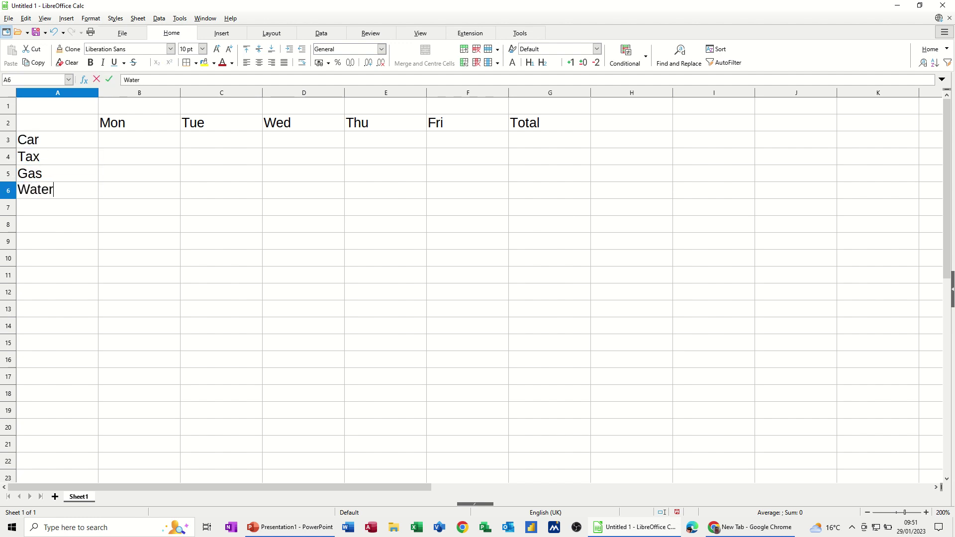
key("Return")
type("Elect")
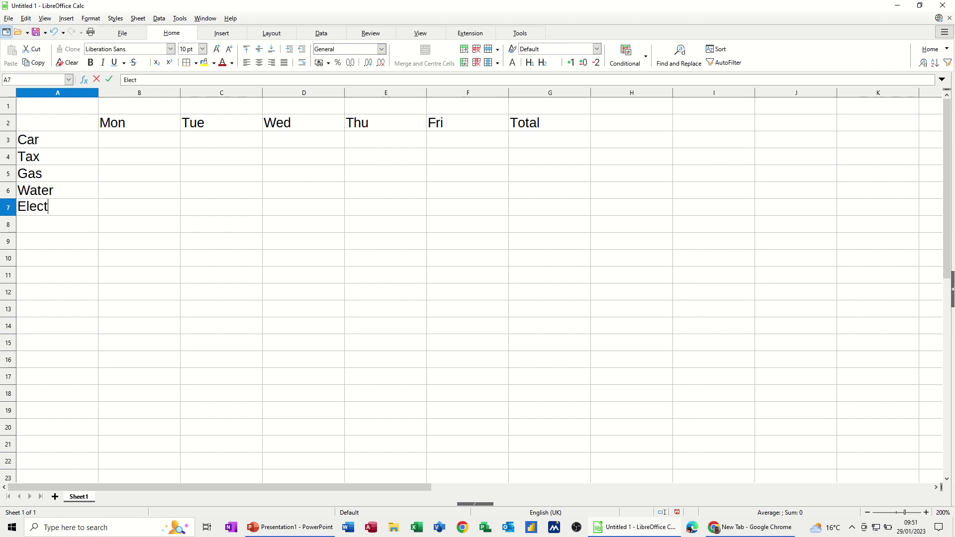
type("ric")
key("Return")
Add the summary labels Total, Average, Max, Min and Count in A8:A12.
type("Tot")
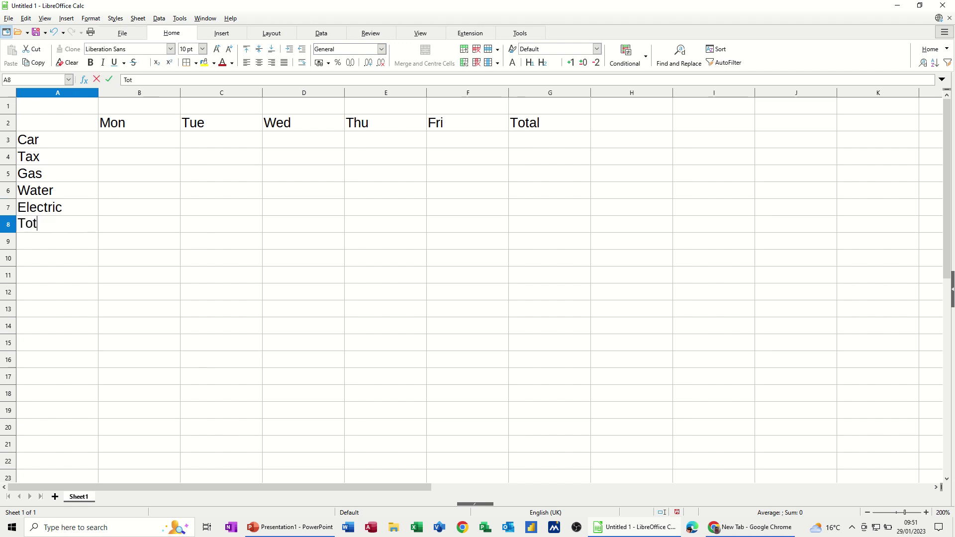
type("al")
key("Return")
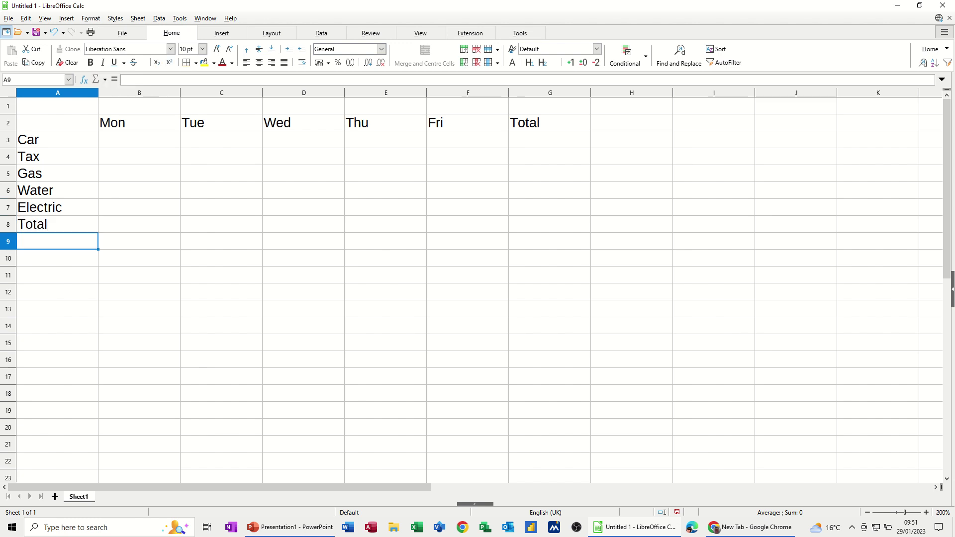
type("Average")
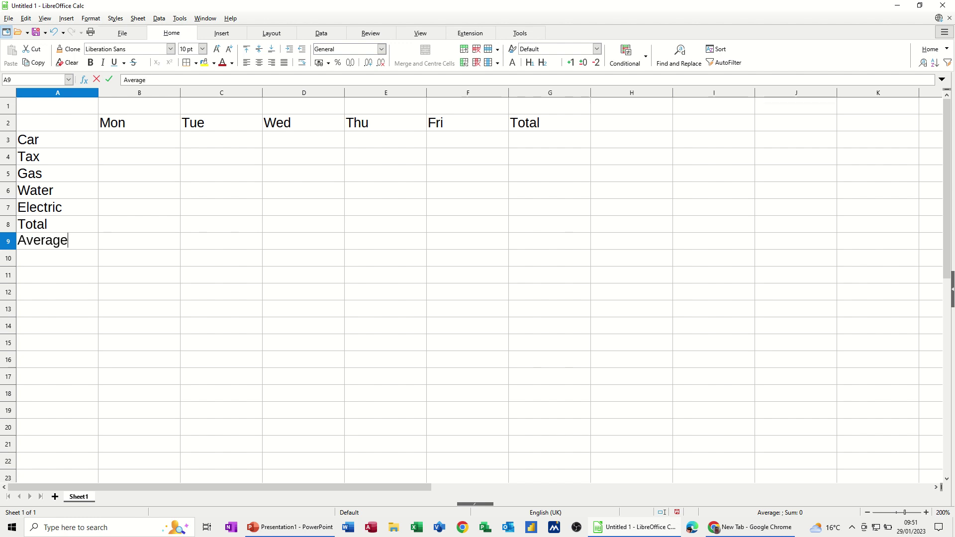
key("Return")
type("Max")
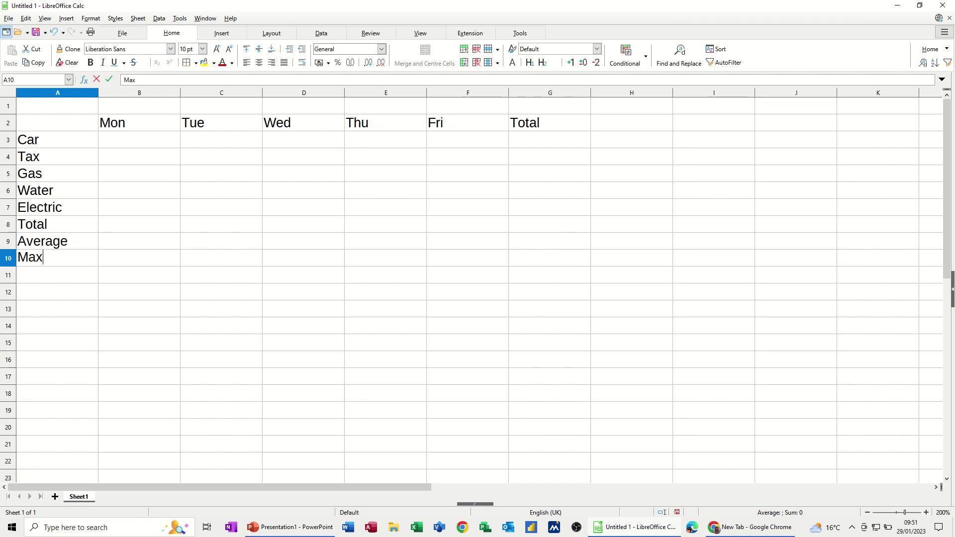
key("Return")
type("Min")
key("Return")
type("Count")
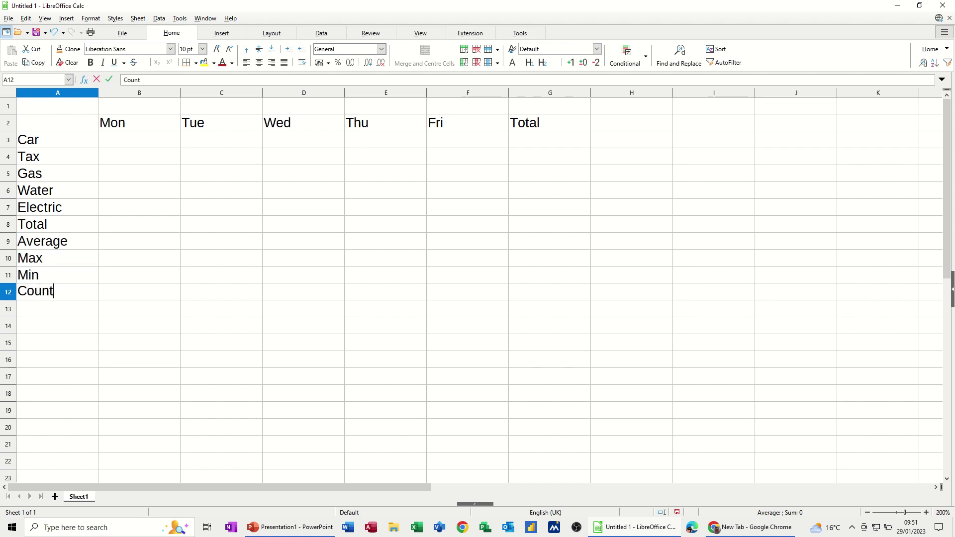
key("Return")
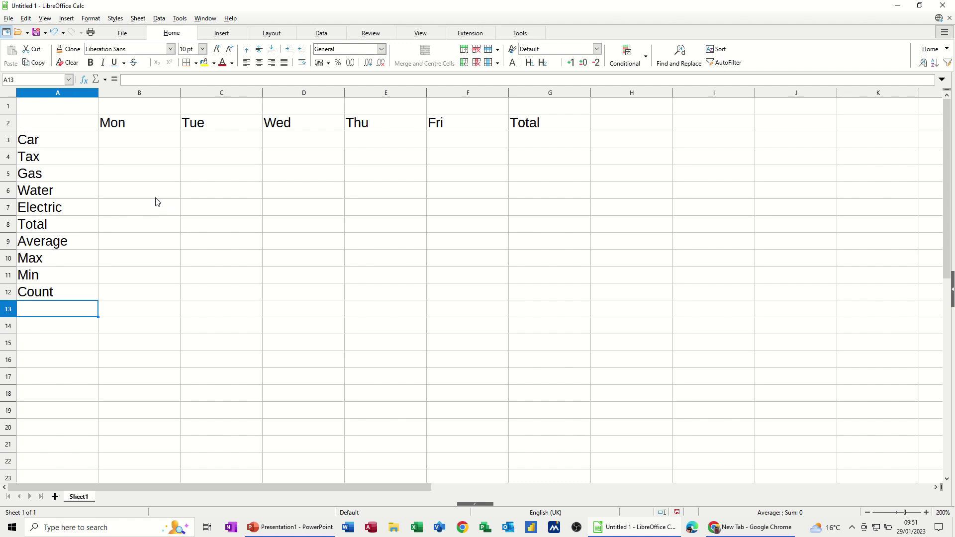
Type the title 'Weekly Budget' in A1 and merge and centre it across A1:G1.
left_click(56, 108)
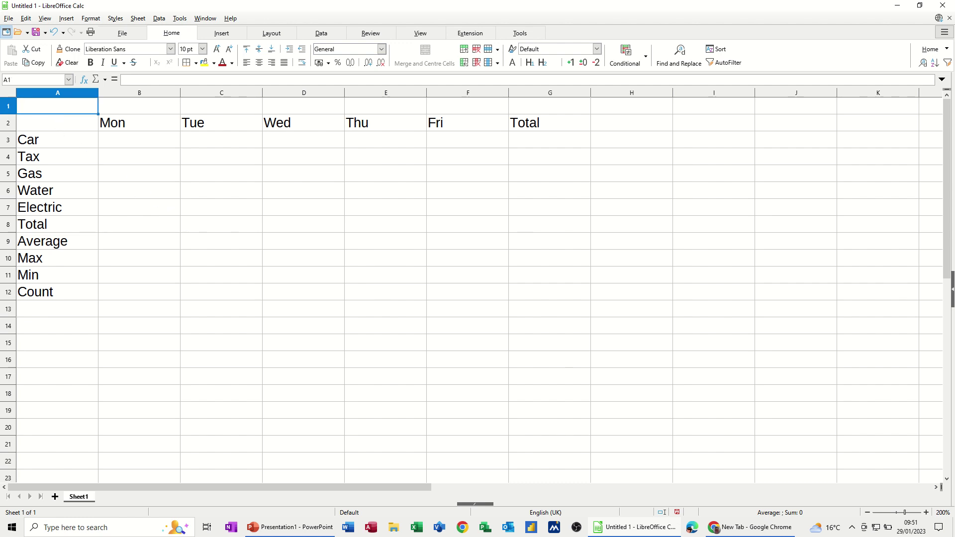
type("Weekl")
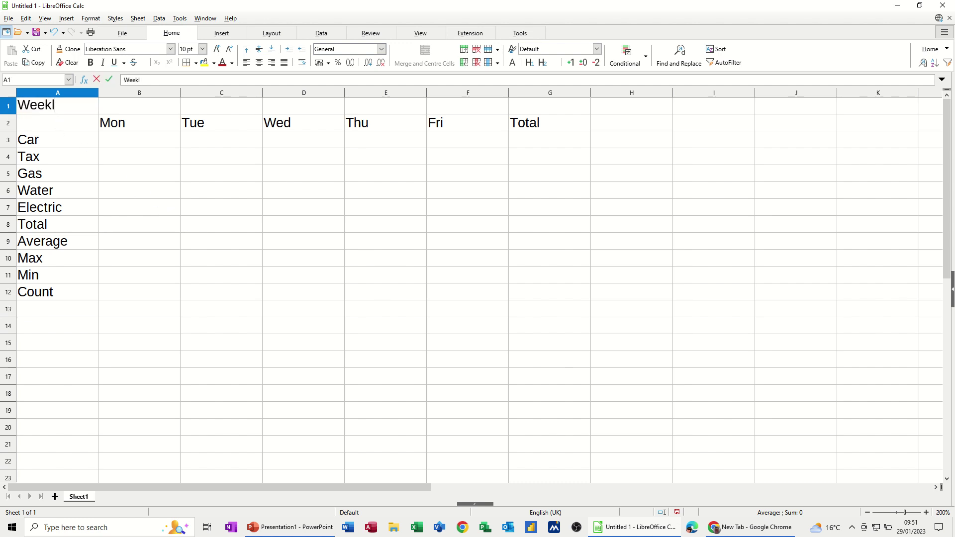
type("y Budget")
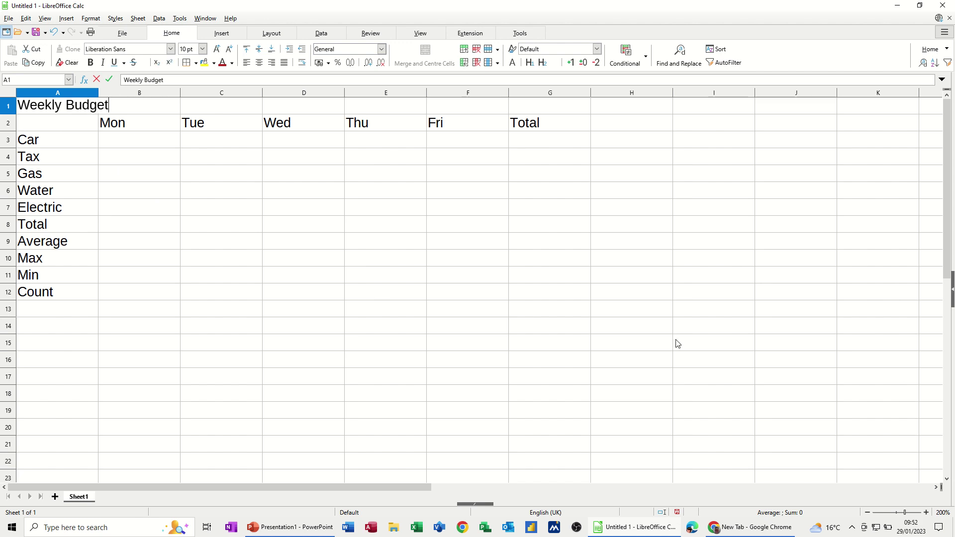
left_click(166, 147)
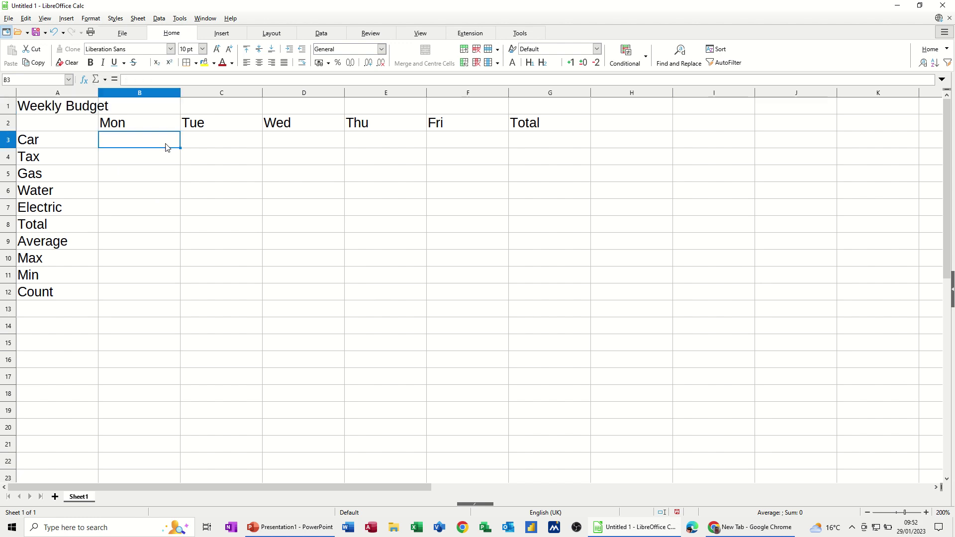
left_click_drag(46, 114, 523, 112)
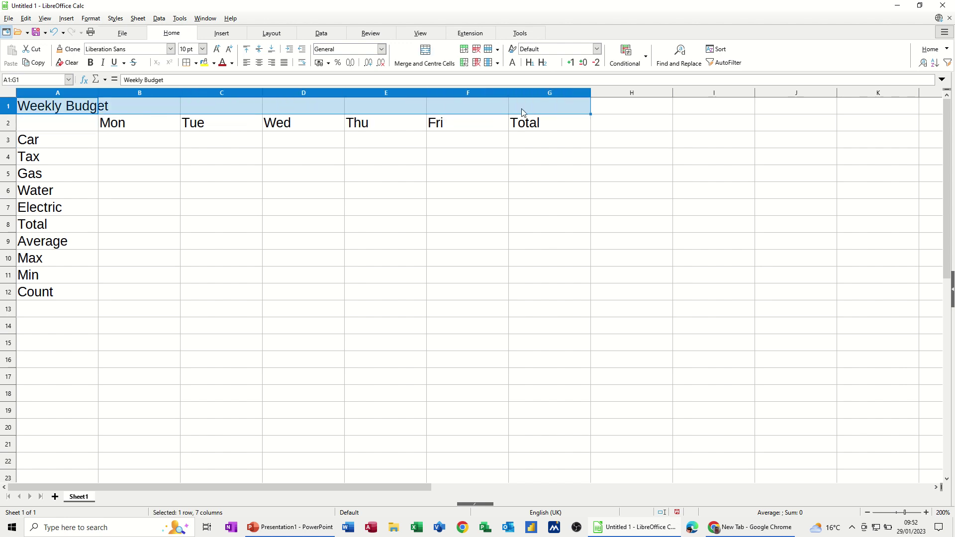
left_click(424, 55)
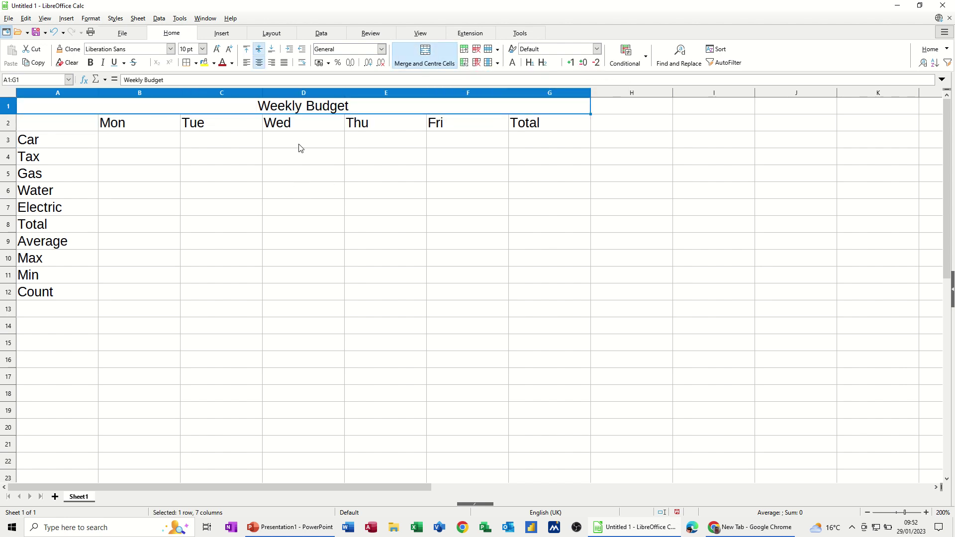
Put grid borders around every cell of the budget table, undoing an accidental move.
left_click_drag(298, 110, 297, 289)
left_click(195, 63)
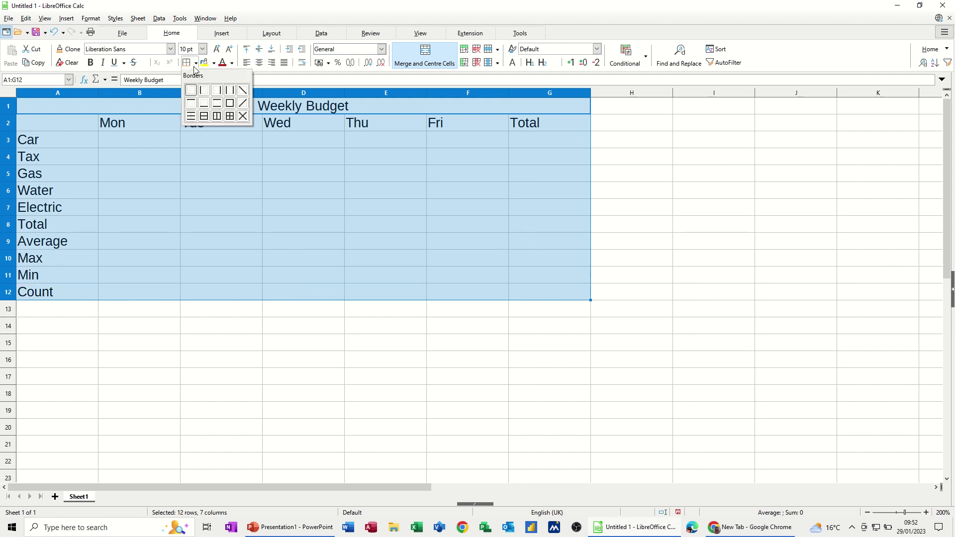
left_click(229, 119)
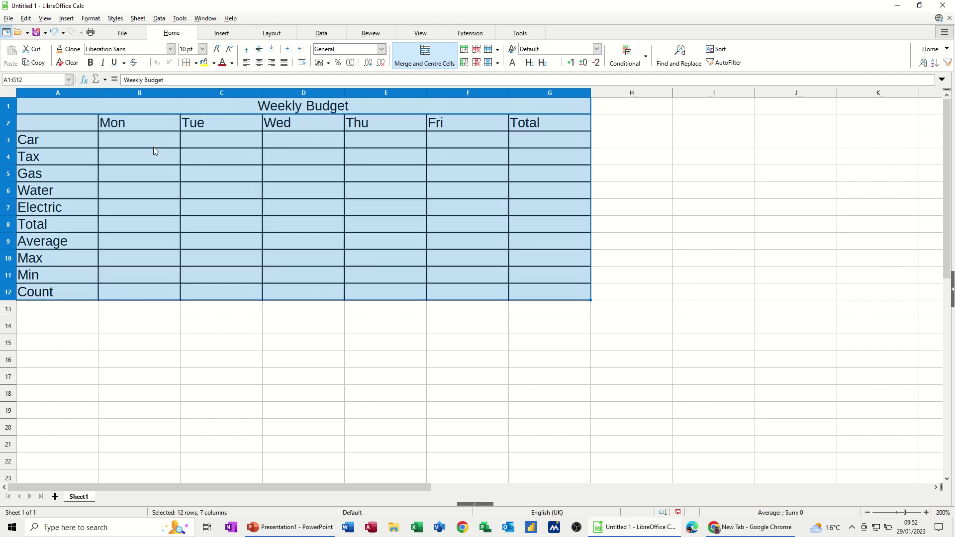
left_click_drag(136, 137, 160, 152)
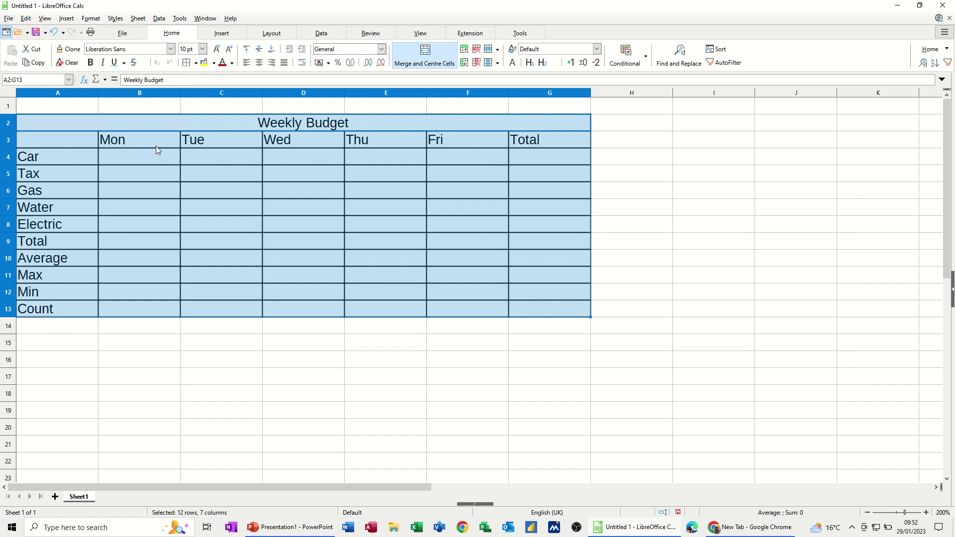
key("ctrl+z")
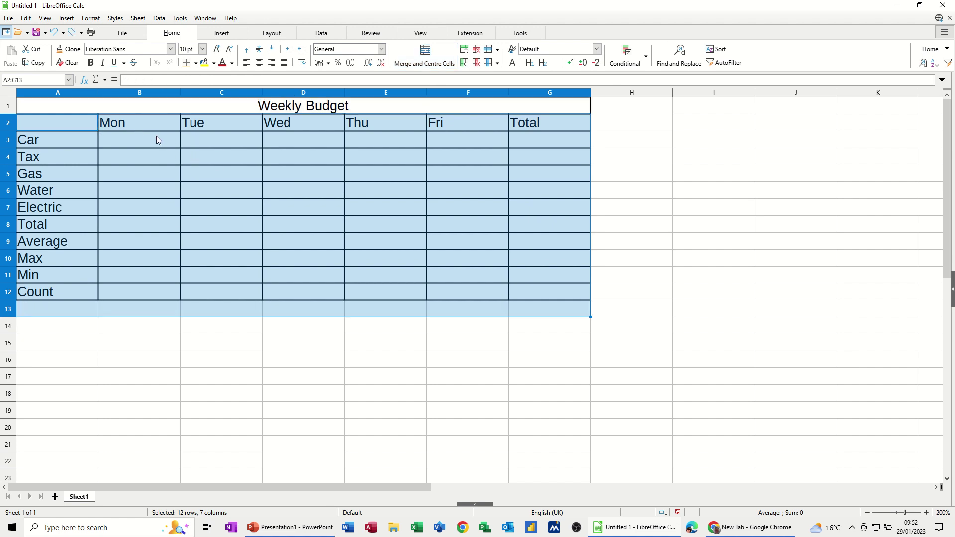
left_click(190, 171)
Shade the daily spending cells B3:F7 yellow.
left_click_drag(144, 141, 452, 201)
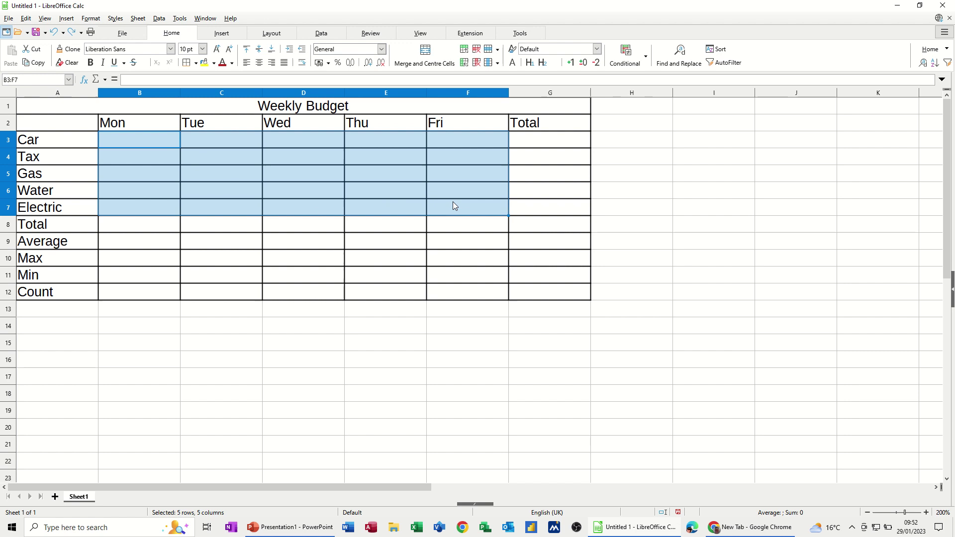
left_click(204, 62)
left_click(195, 172)
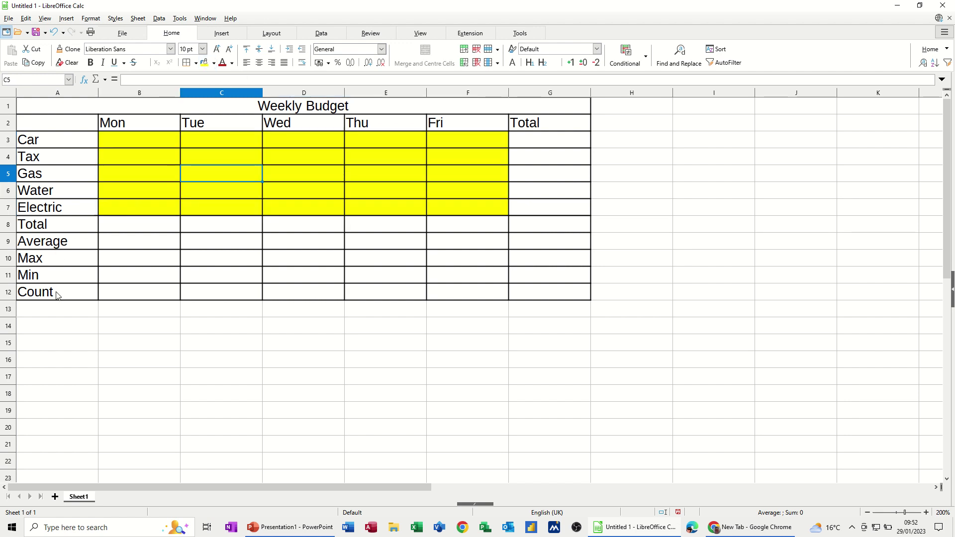
Enter 10 for Car under Mon in B3 and drag it across to F3.
left_click(149, 138)
type("10")
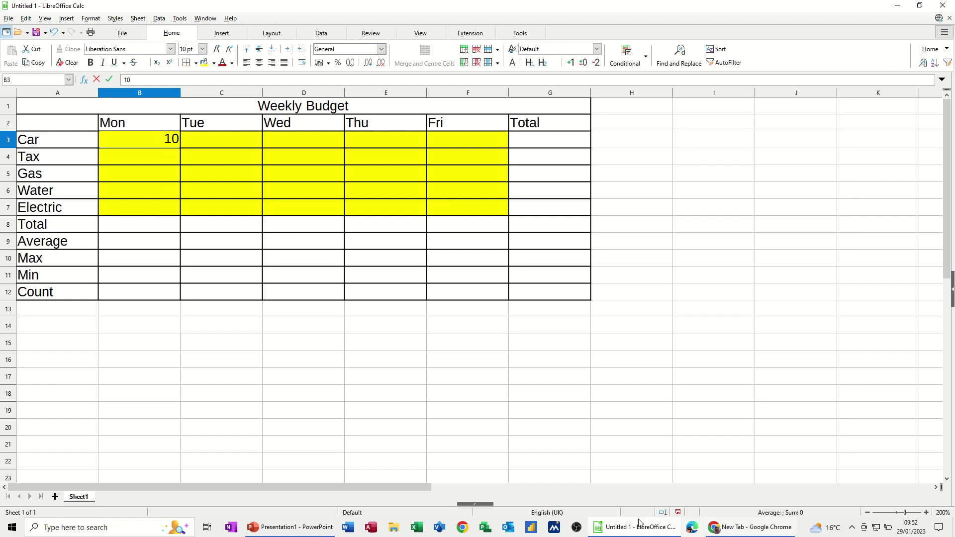
left_click(153, 176)
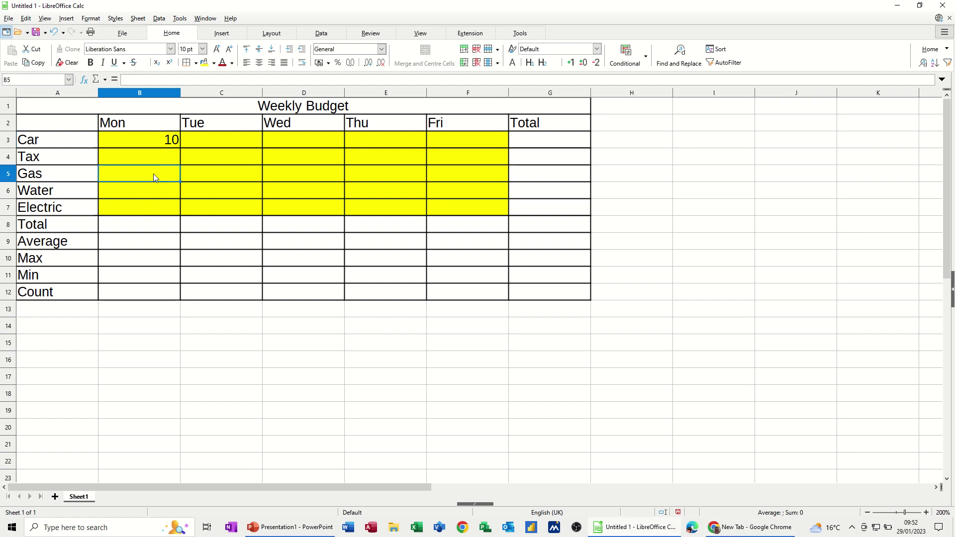
left_click(158, 141)
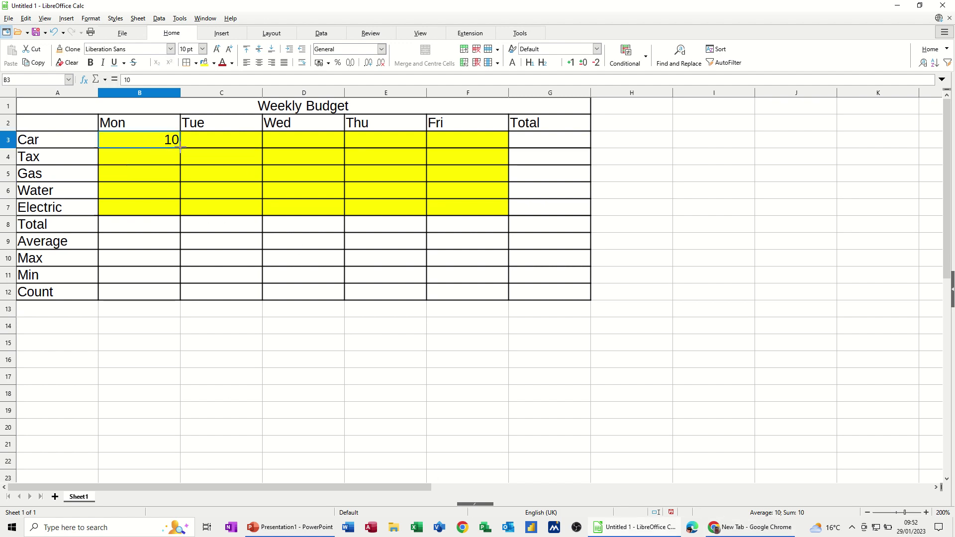
left_click_drag(181, 147, 480, 145)
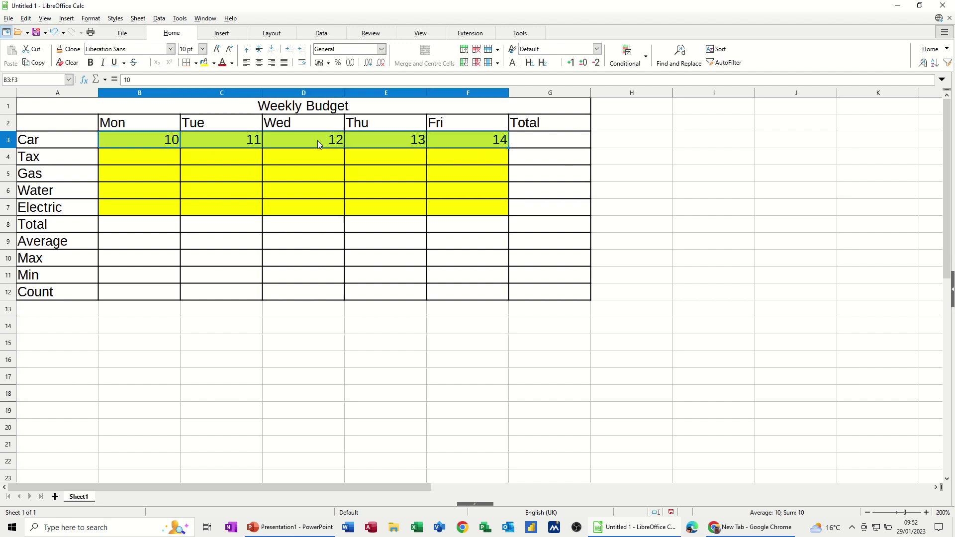
left_click(157, 161)
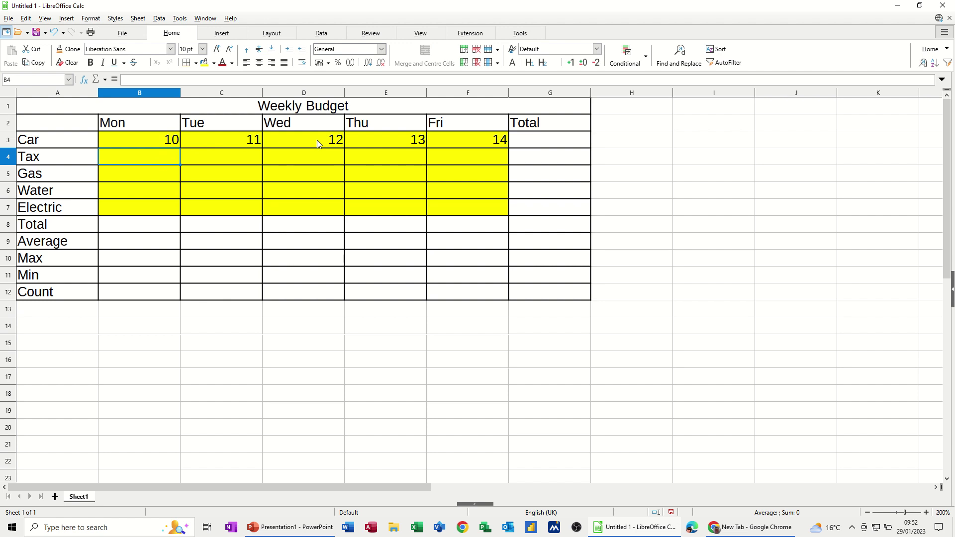
Paste the 10 from B3 over C3:F3, confirming the overwrite, so every weekday reads 10.
left_click(154, 141)
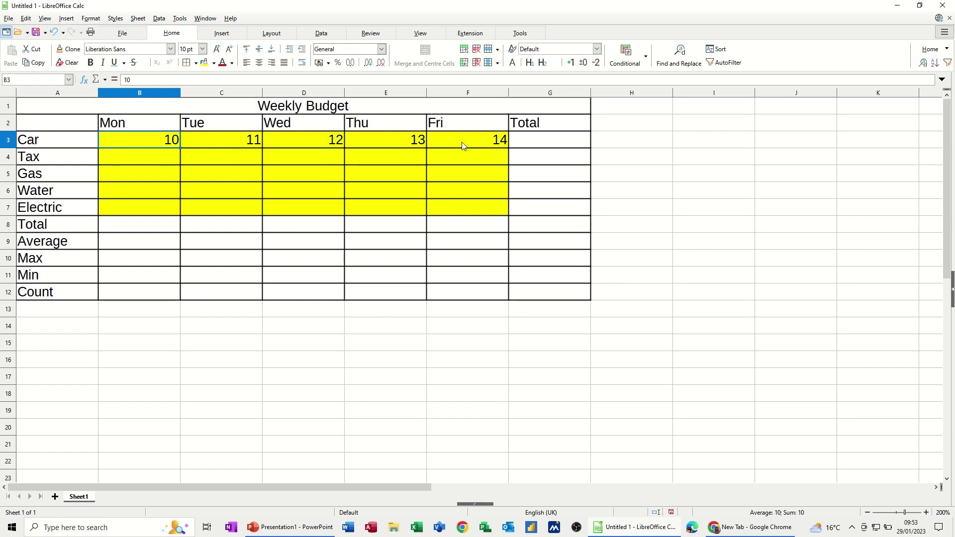
left_click_drag(463, 145, 223, 141)
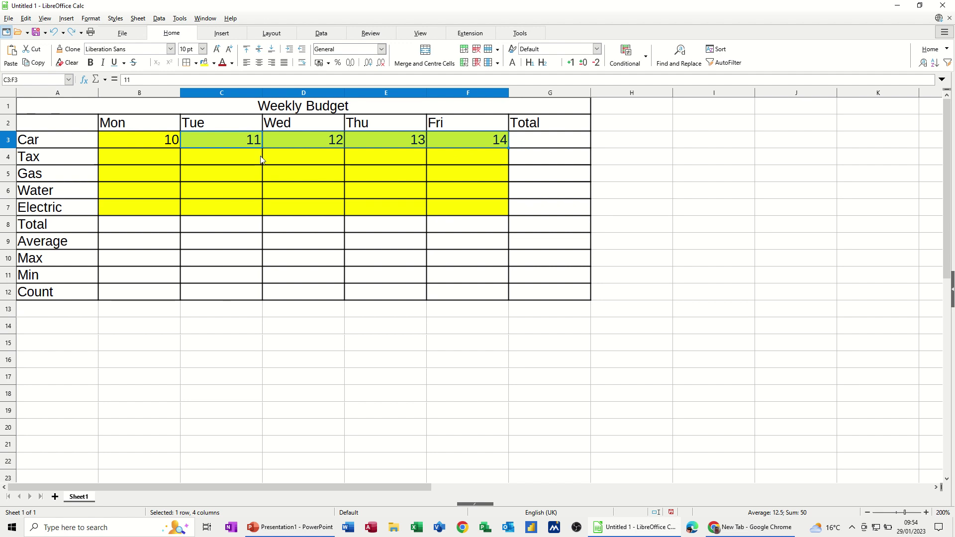
left_click(156, 141)
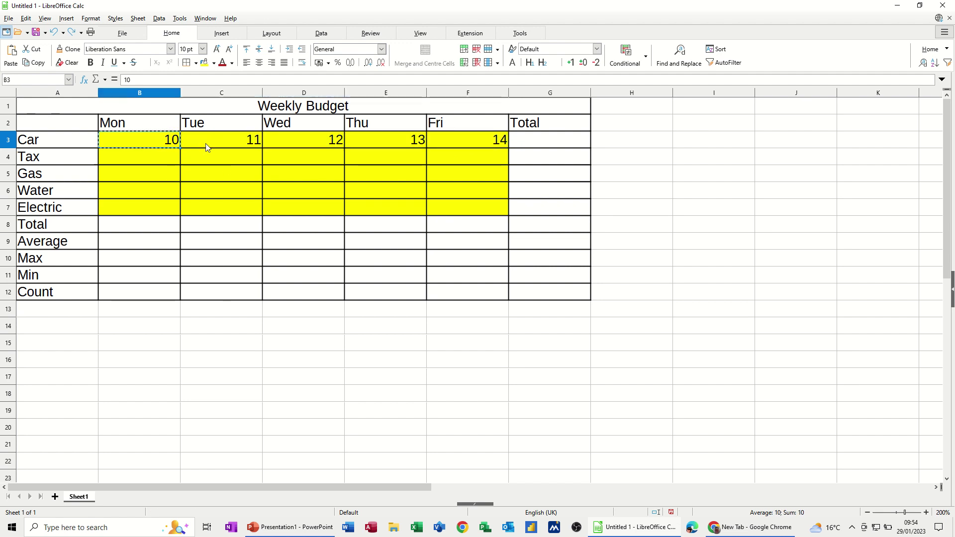
left_click(227, 144)
left_click_drag(227, 144, 457, 144)
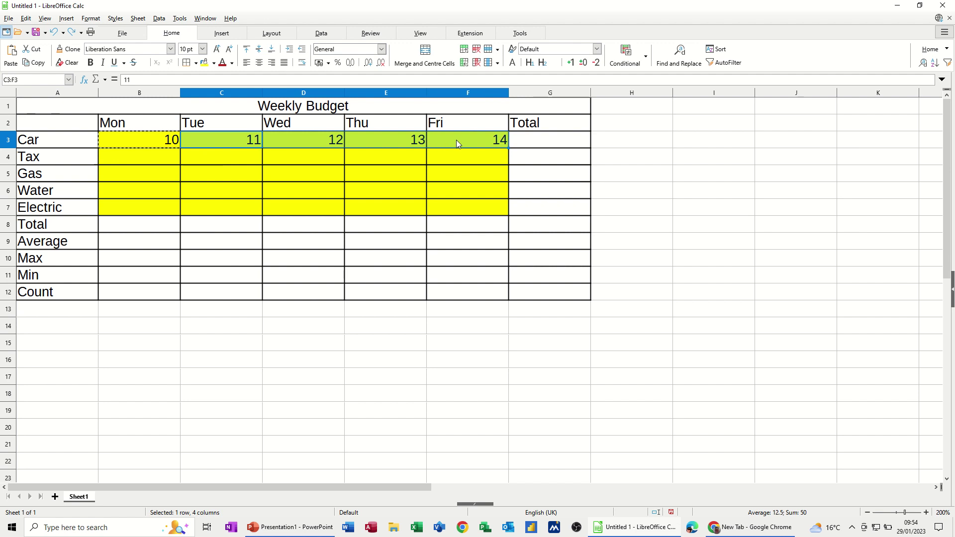
key("ctrl+v")
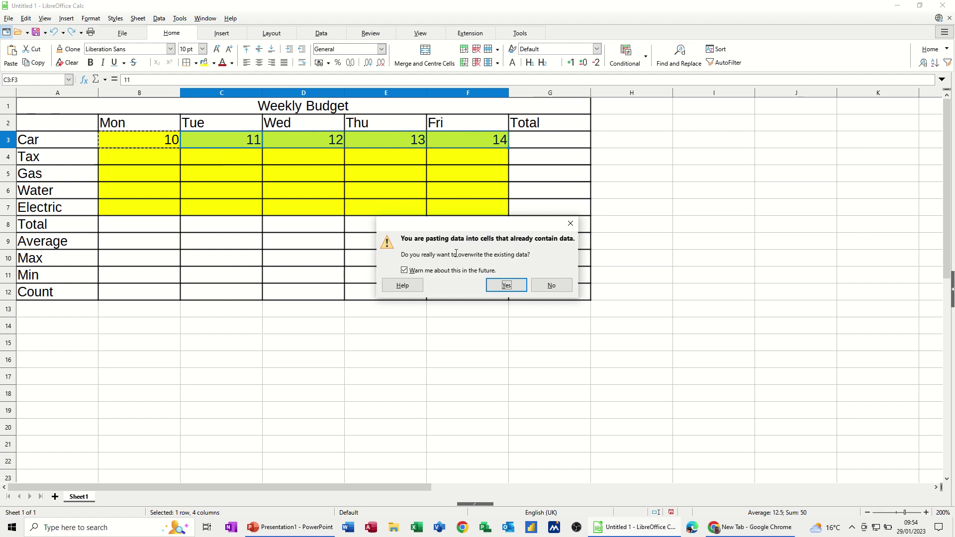
left_click(504, 285)
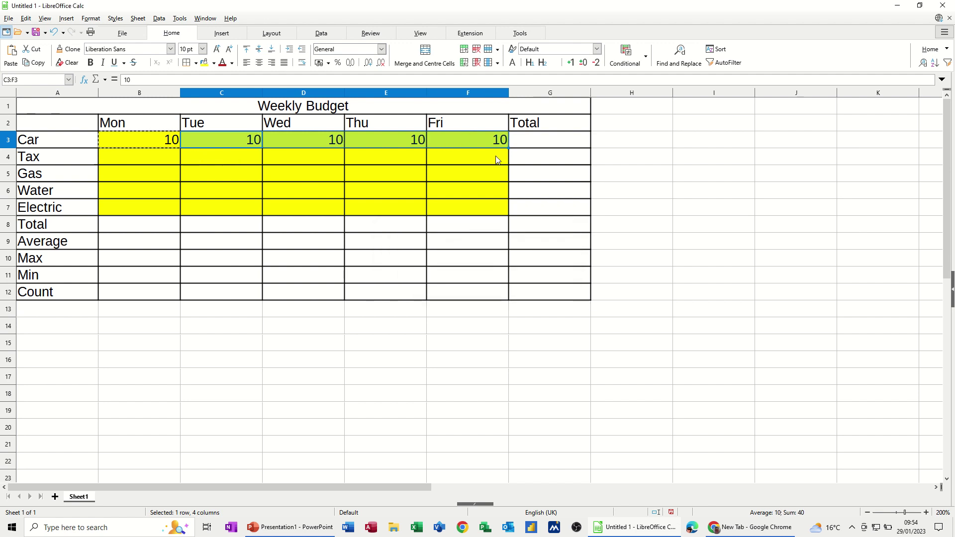
left_click(132, 160)
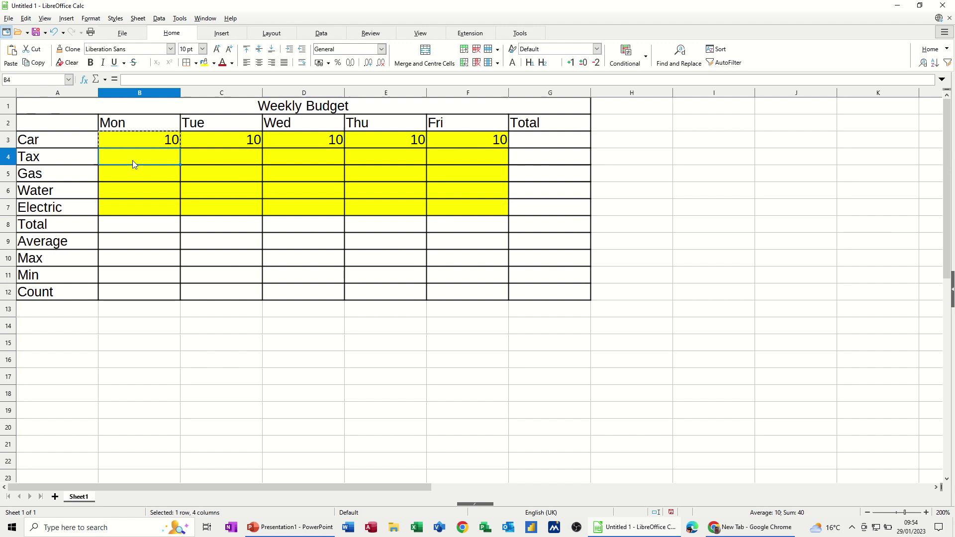
Fill the Tax row as the series 1, 7 … 25 and Gas as 5, 10 … 25.
type("1")
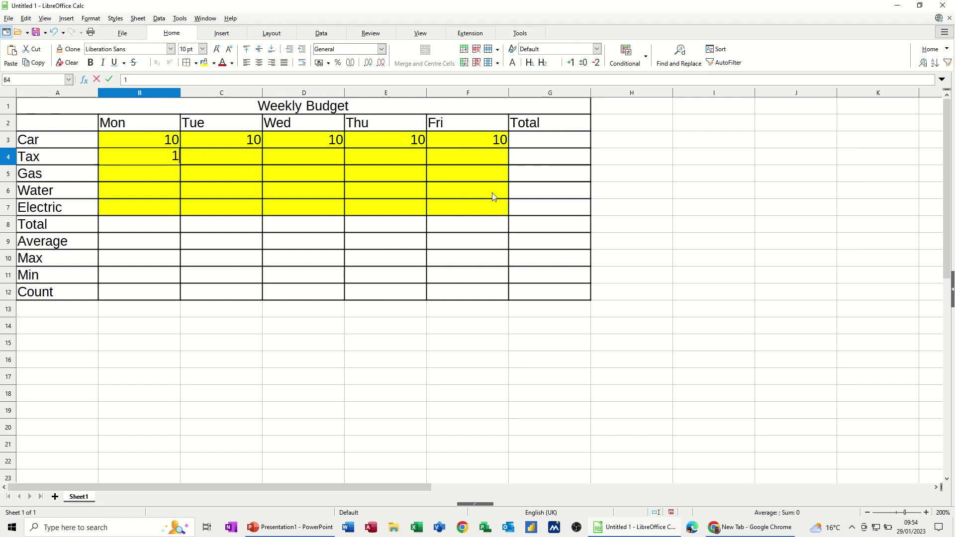
left_click(240, 157)
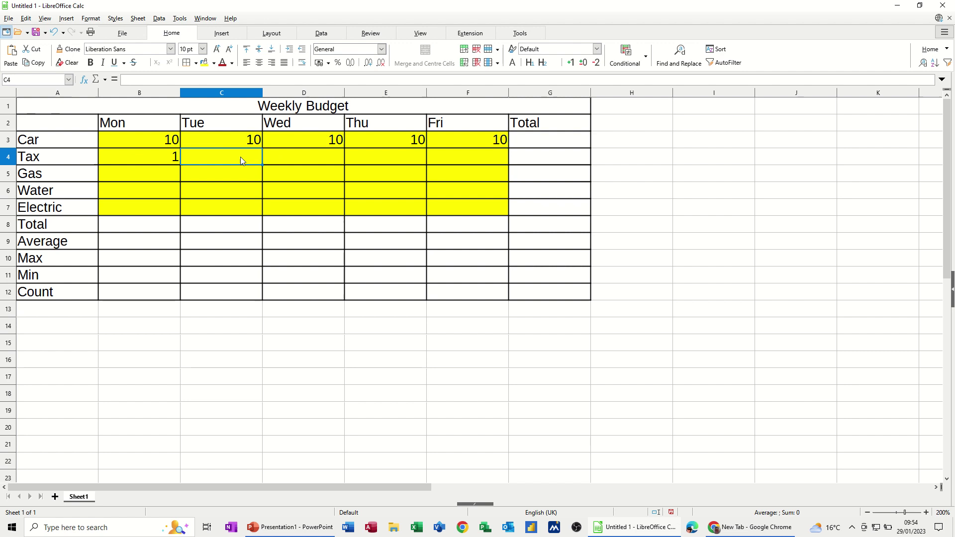
type("7")
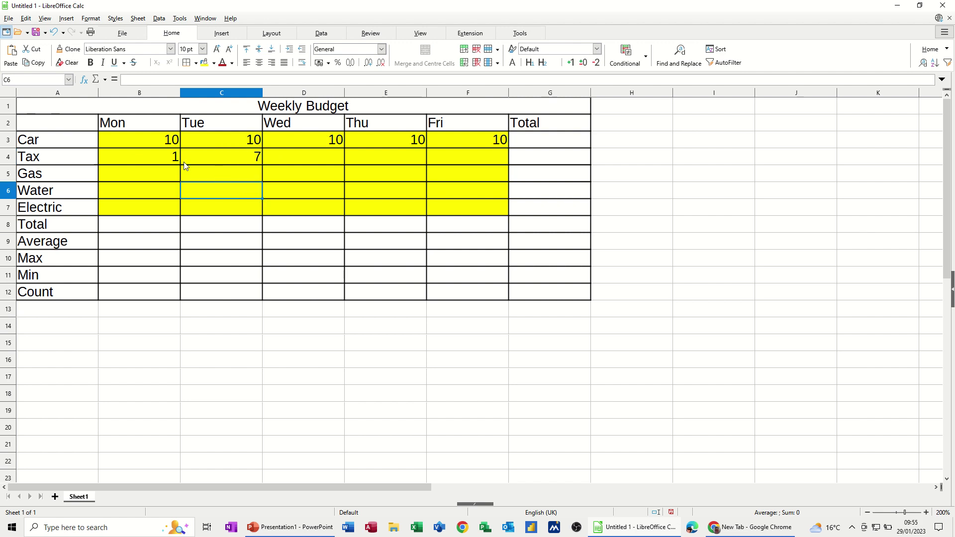
left_click_drag(164, 160, 488, 168)
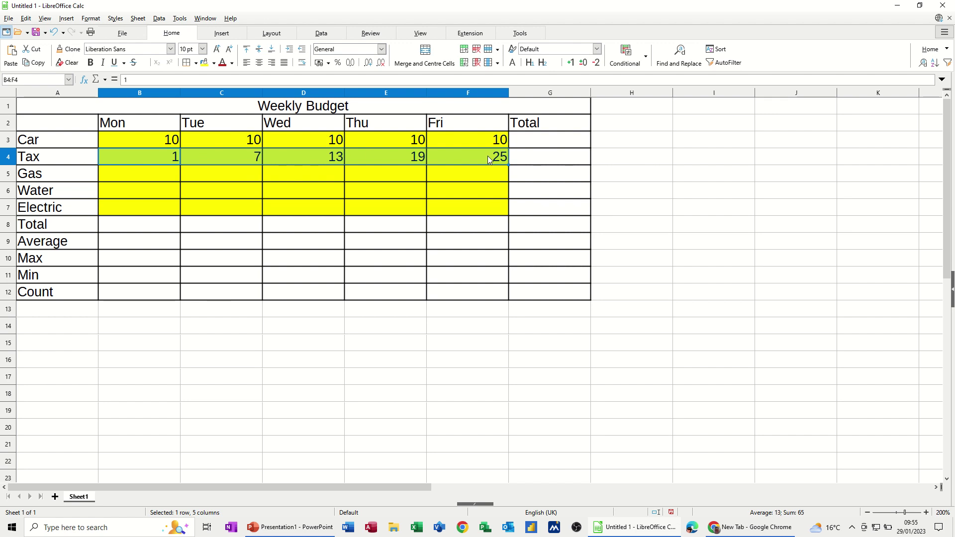
left_click(142, 178)
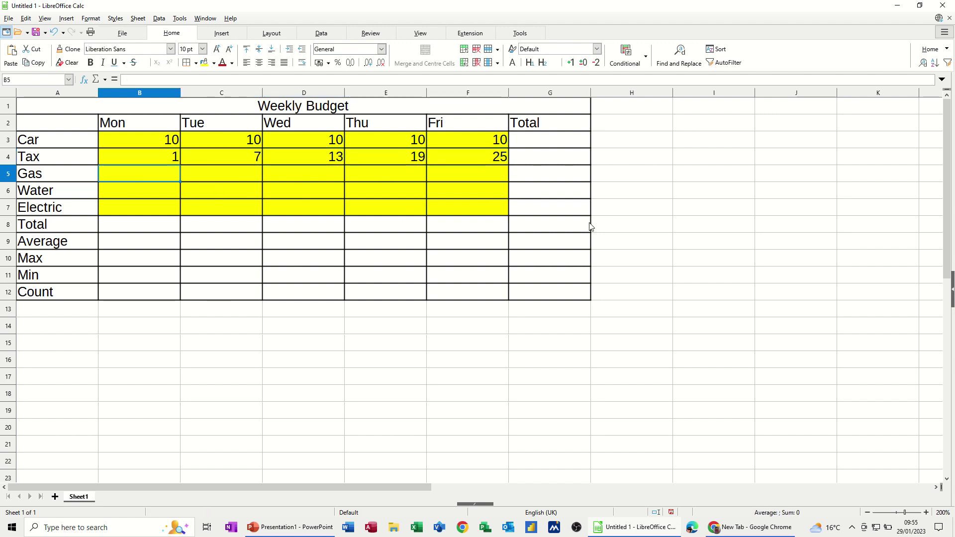
type("5")
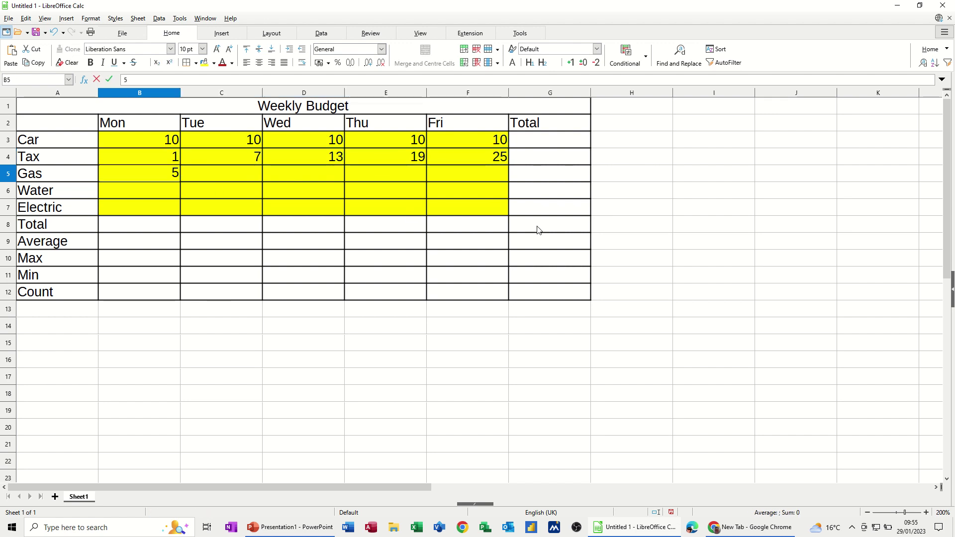
left_click(237, 173)
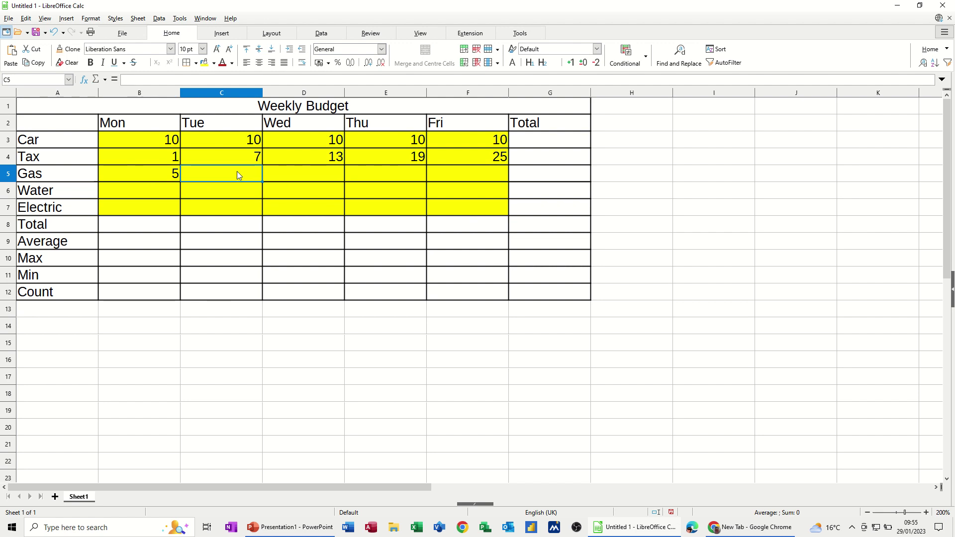
type("10")
left_click_drag(159, 175, 476, 192)
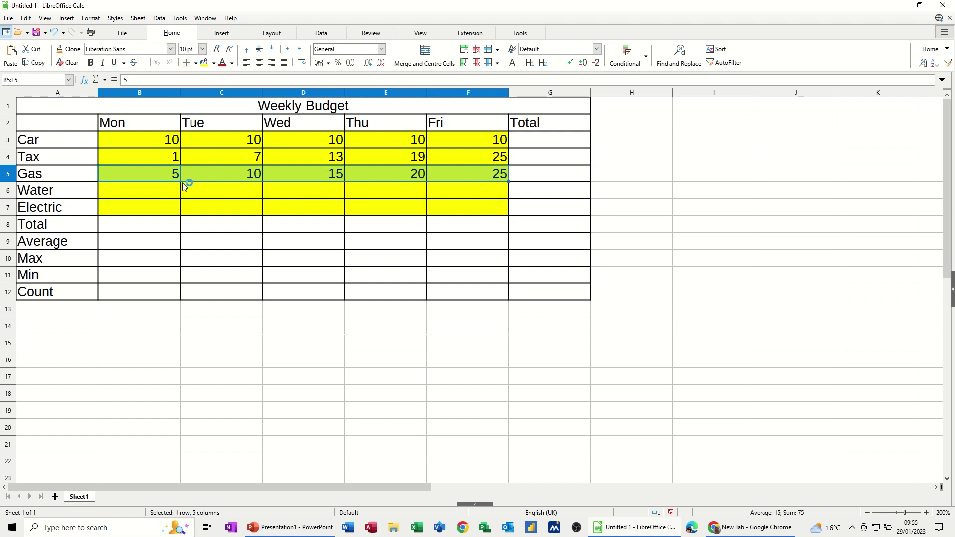
Fill the Water row as 10, 15 … 30 and put 5 in every Electric cell.
left_click(141, 194)
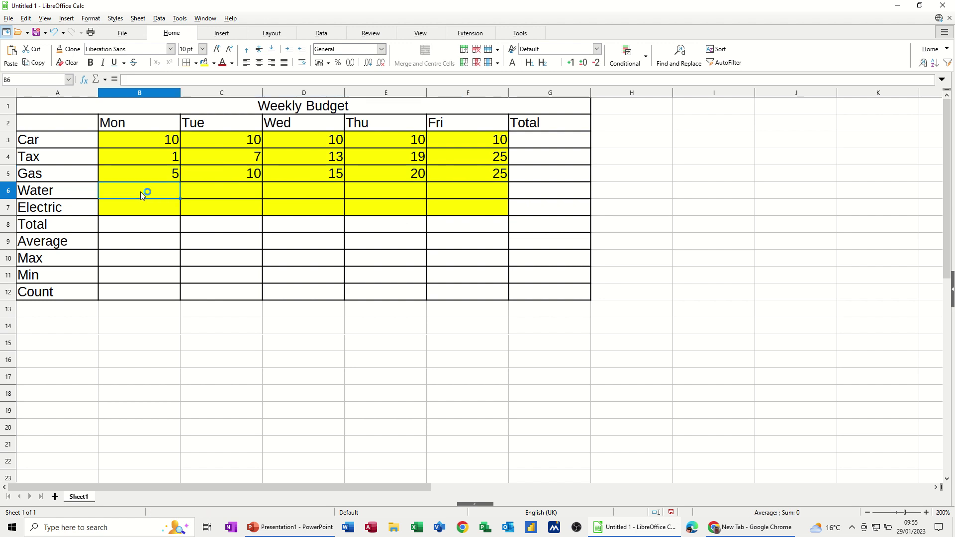
type("10")
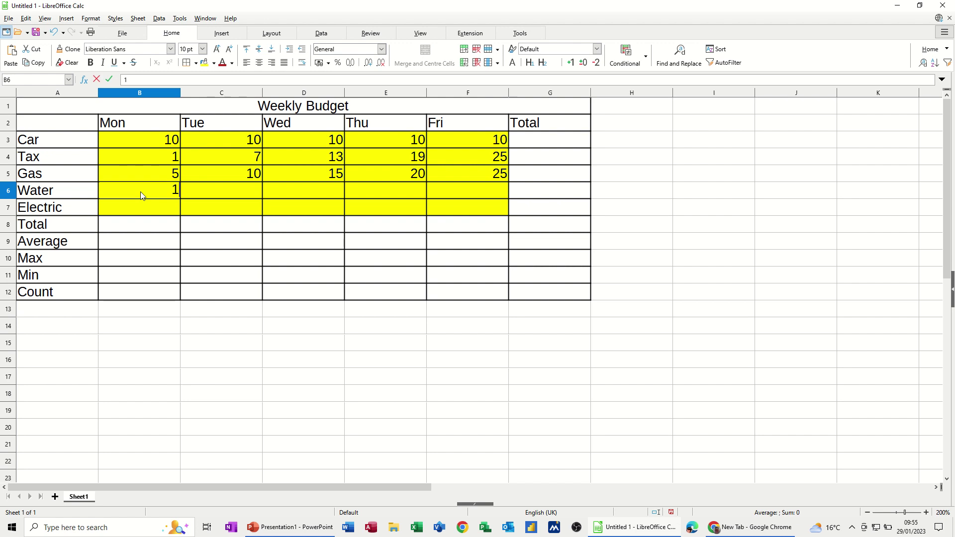
left_click(241, 193)
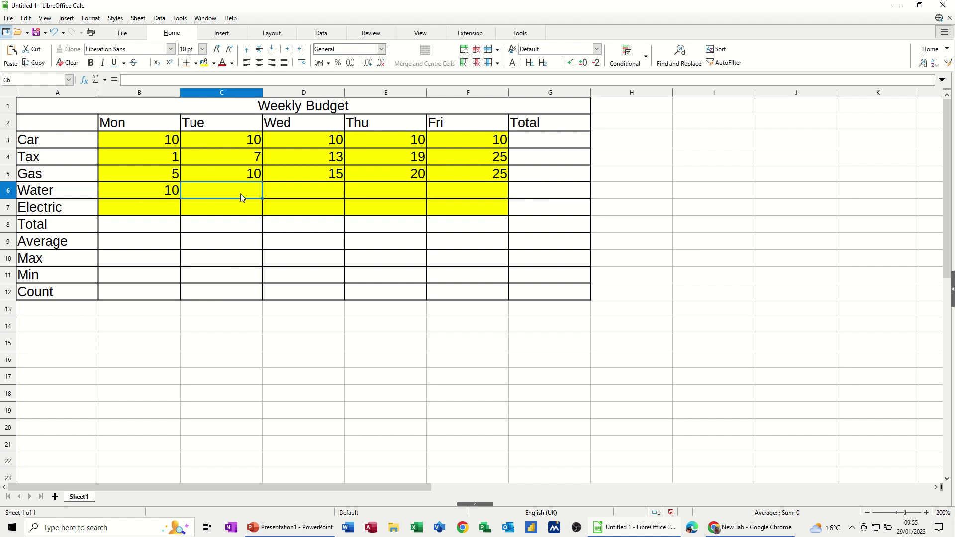
type("15")
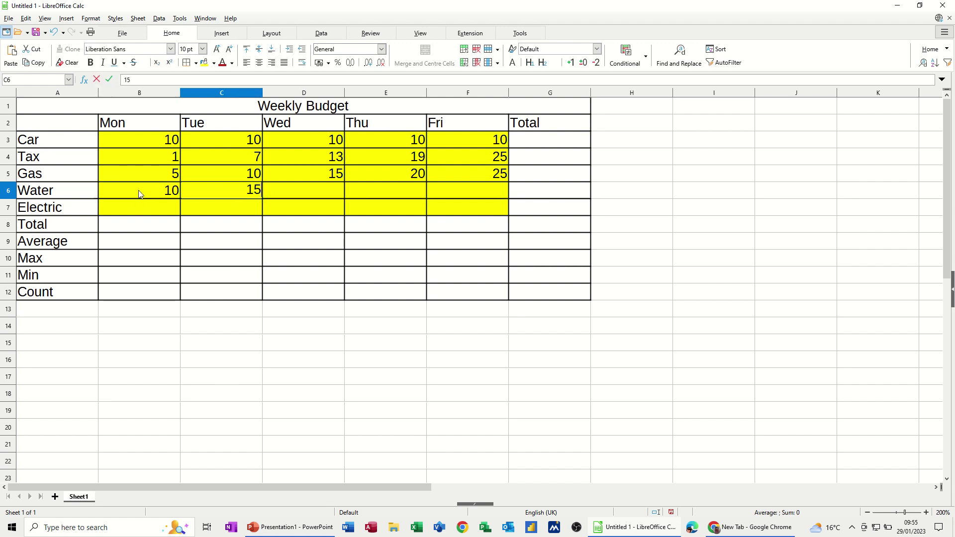
left_click_drag(139, 194, 478, 207)
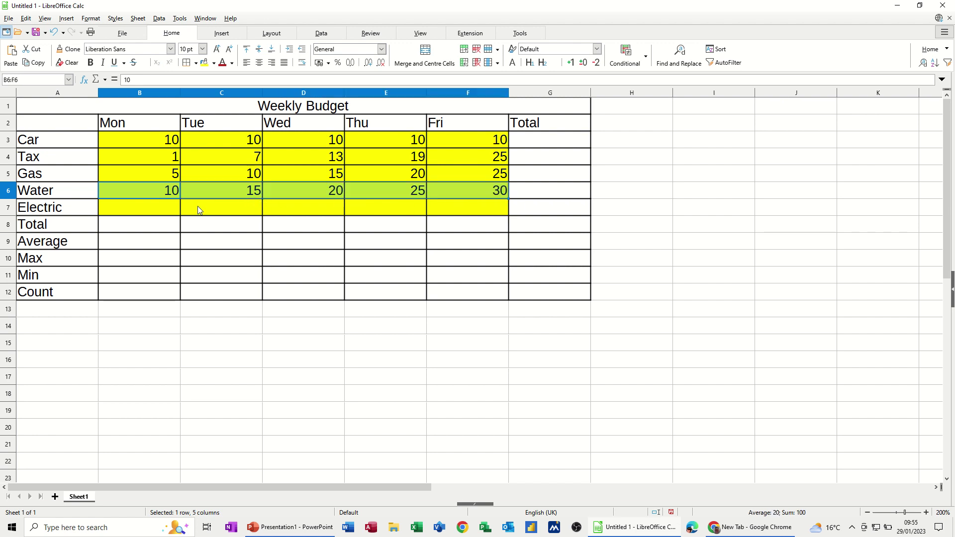
left_click(154, 215)
type("5")
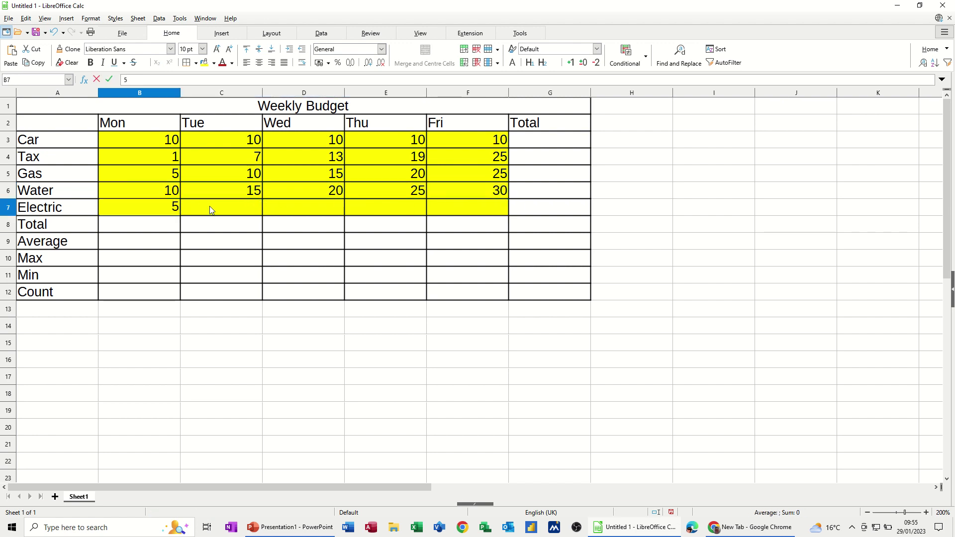
left_click(210, 206)
left_click(159, 213)
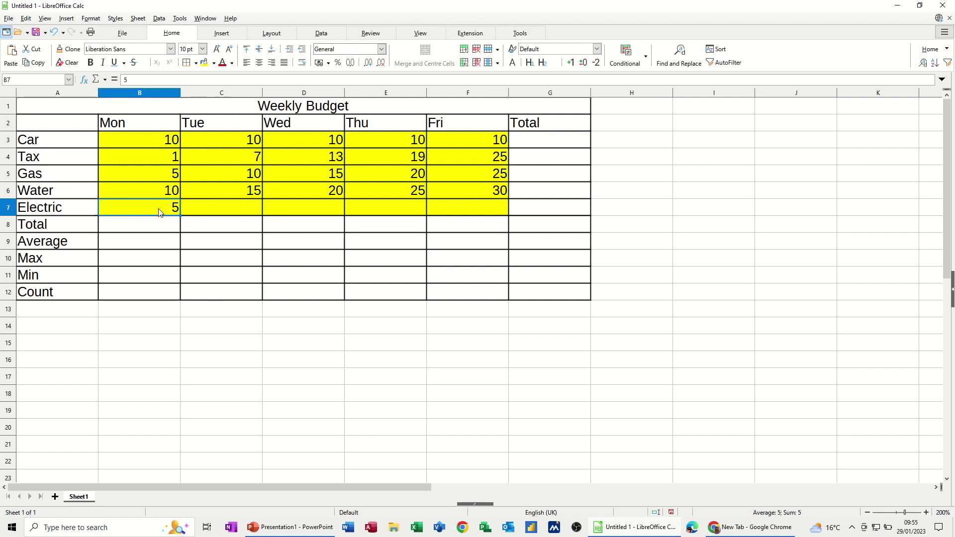
left_click_drag(201, 206, 444, 207)
type("5\t5\t5\t5")
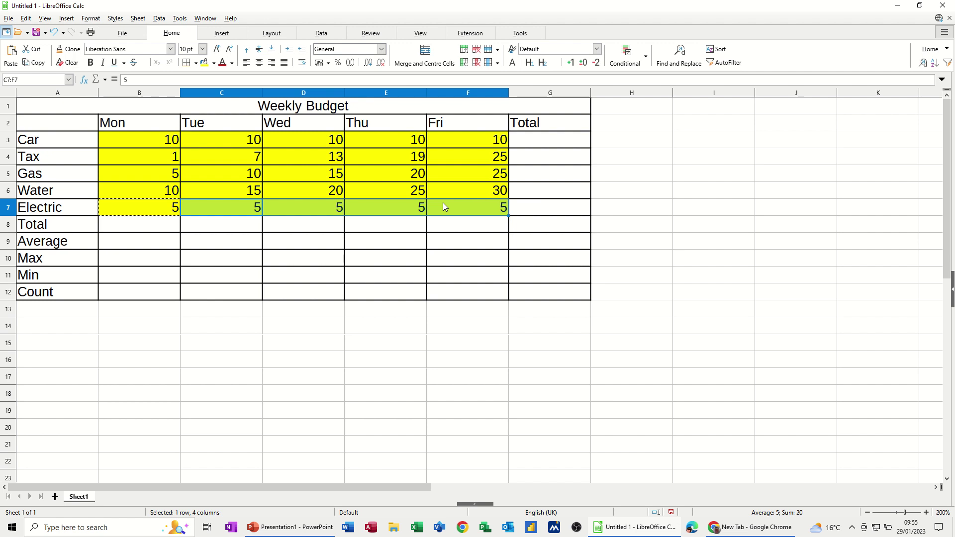
Format the daily amounts B3:F7 as pound currency.
left_click_drag(168, 142, 459, 202)
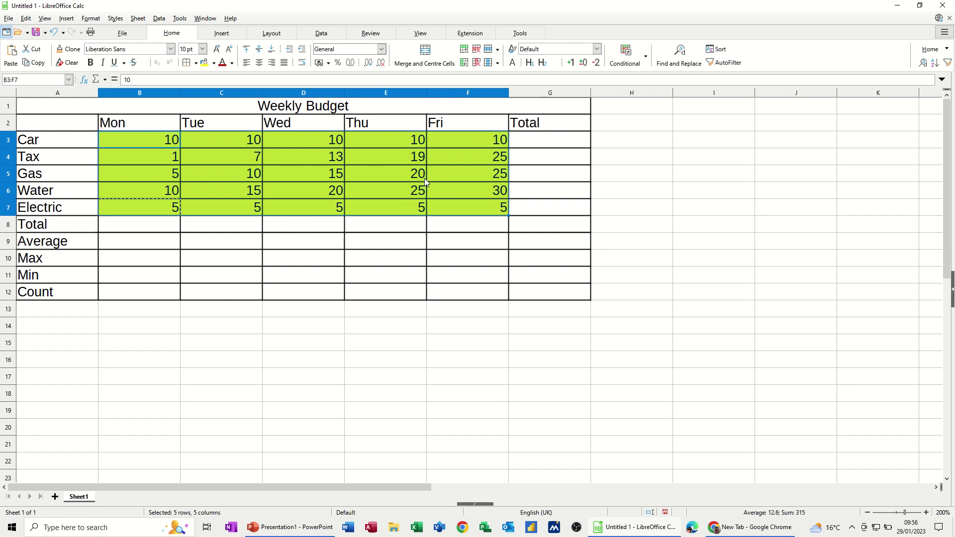
left_click(319, 63)
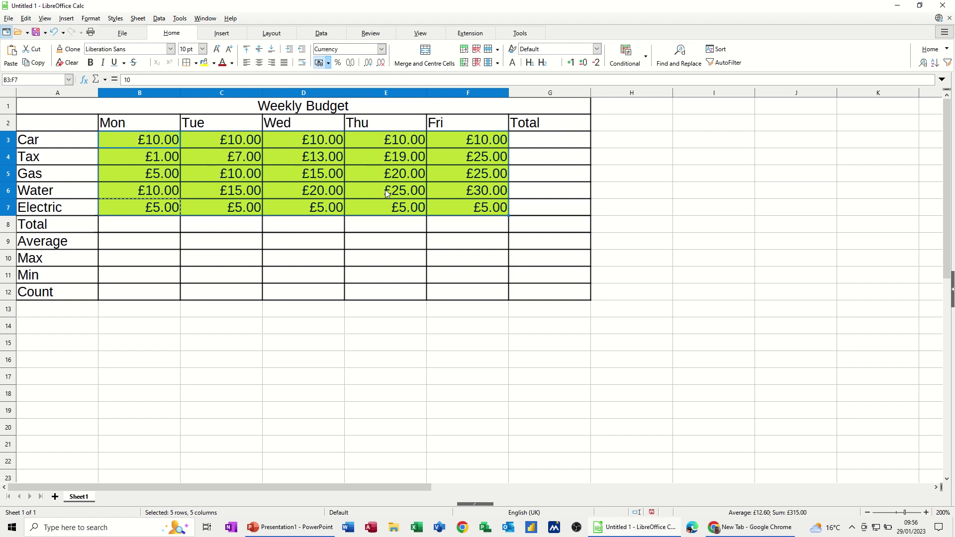
left_click(151, 229)
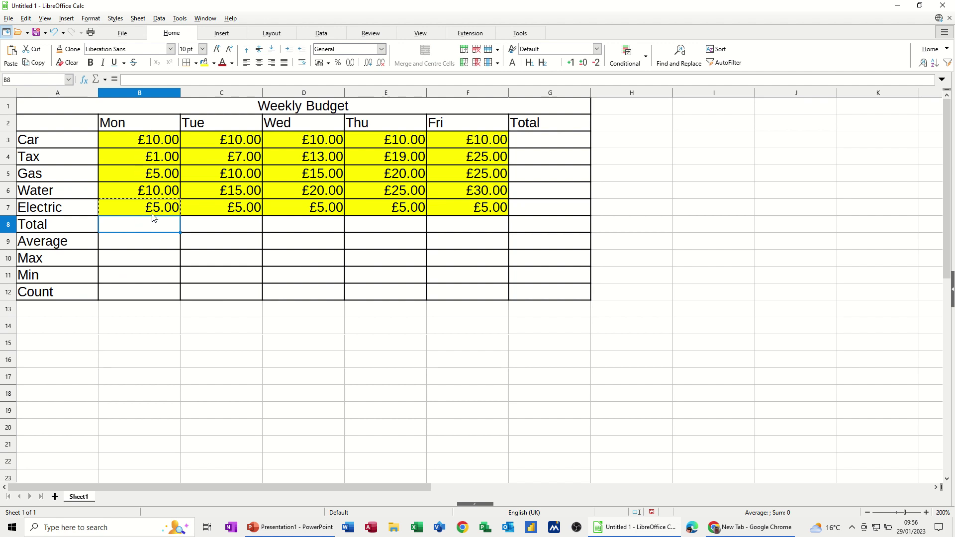
Sum Monday in B8 with =SUM(B3:B7) and fill across to F8 (£31.00 to £95.00).
left_click(104, 80)
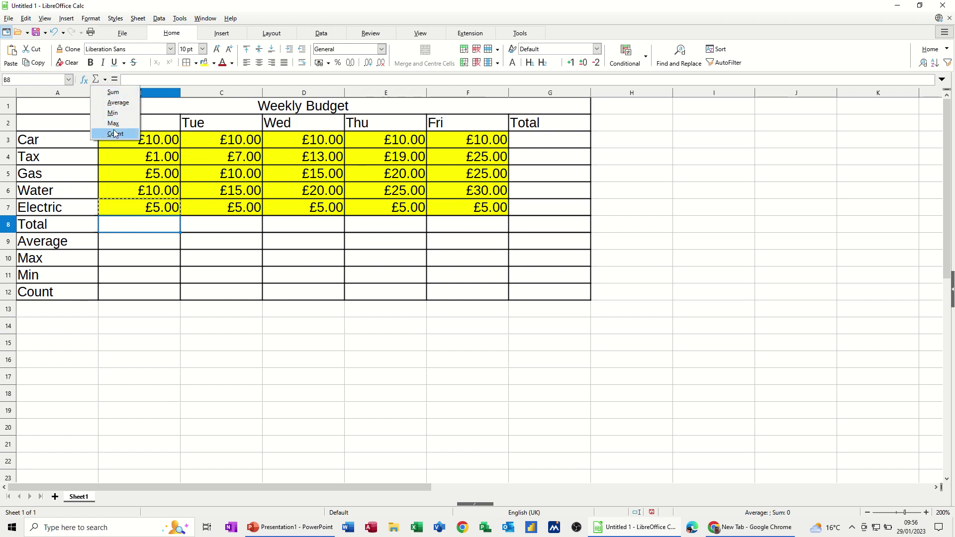
left_click(113, 93)
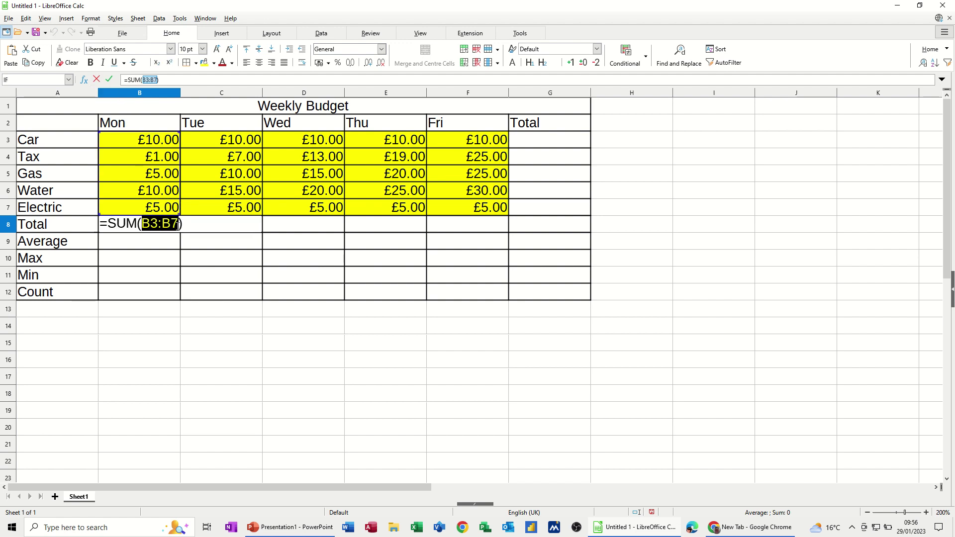
left_click(110, 79)
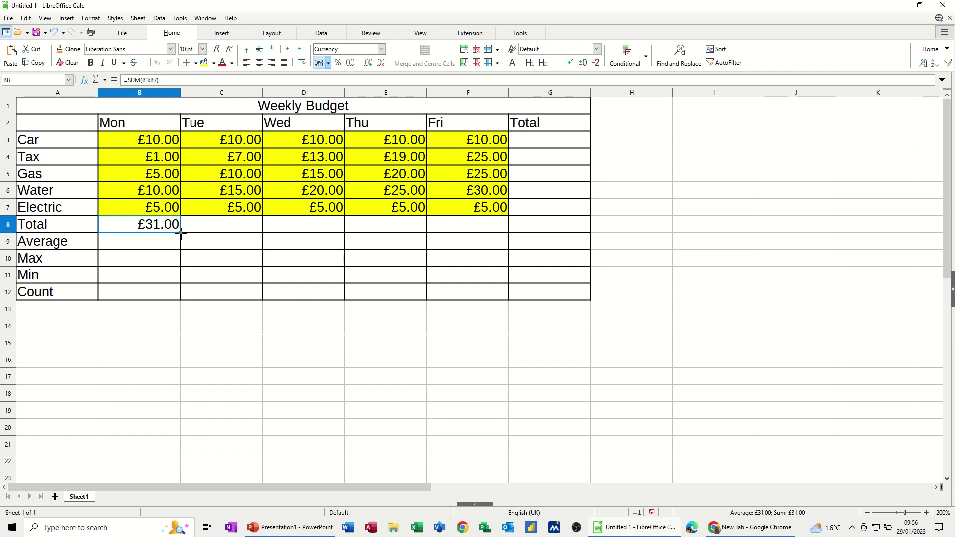
left_click_drag(181, 233, 493, 250)
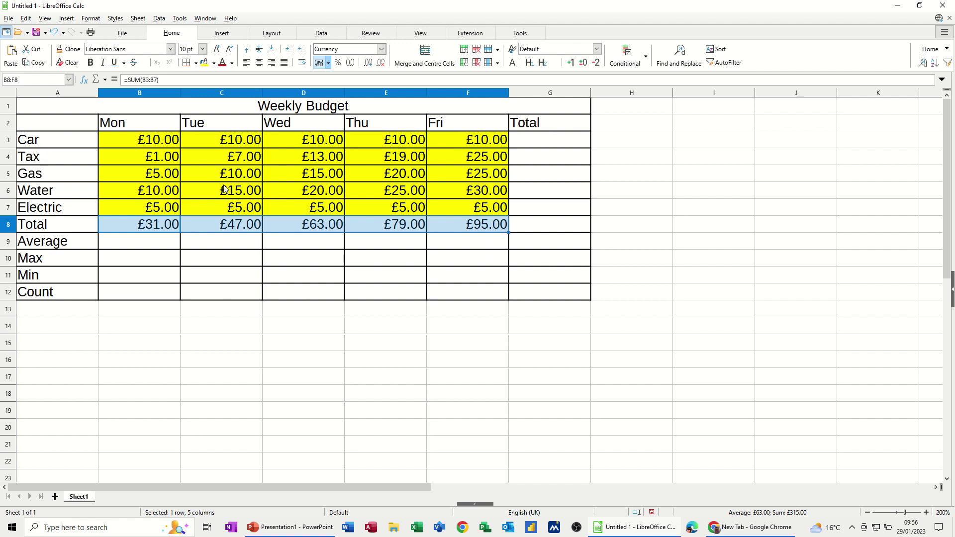
left_click(546, 146)
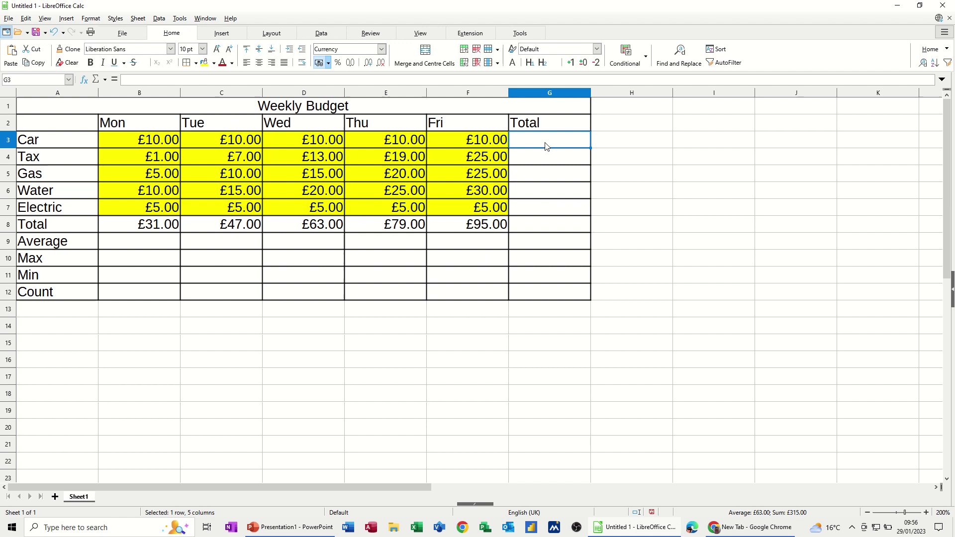
Total the Car row in G3 with =SUM(B3:F3) and fill down to G8 for £315.00.
left_click(99, 81)
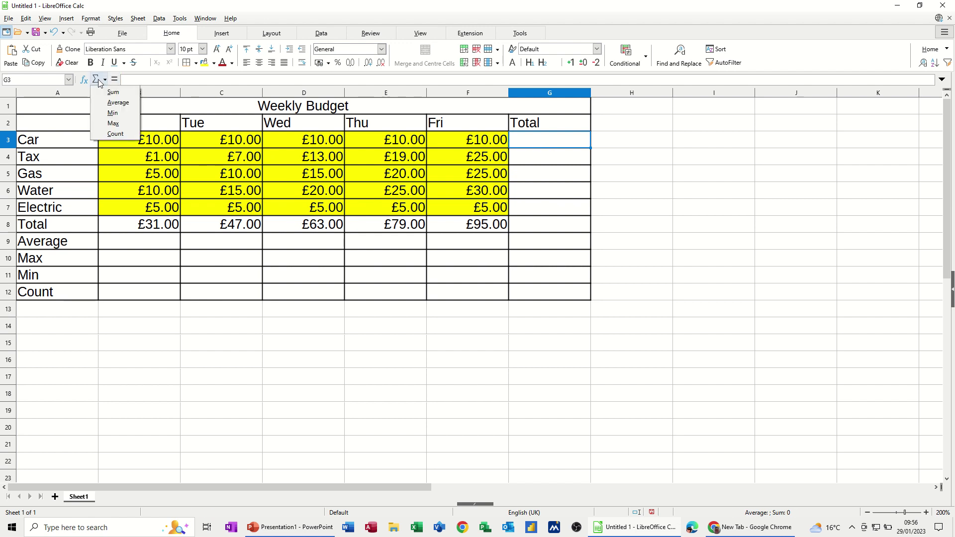
left_click(102, 94)
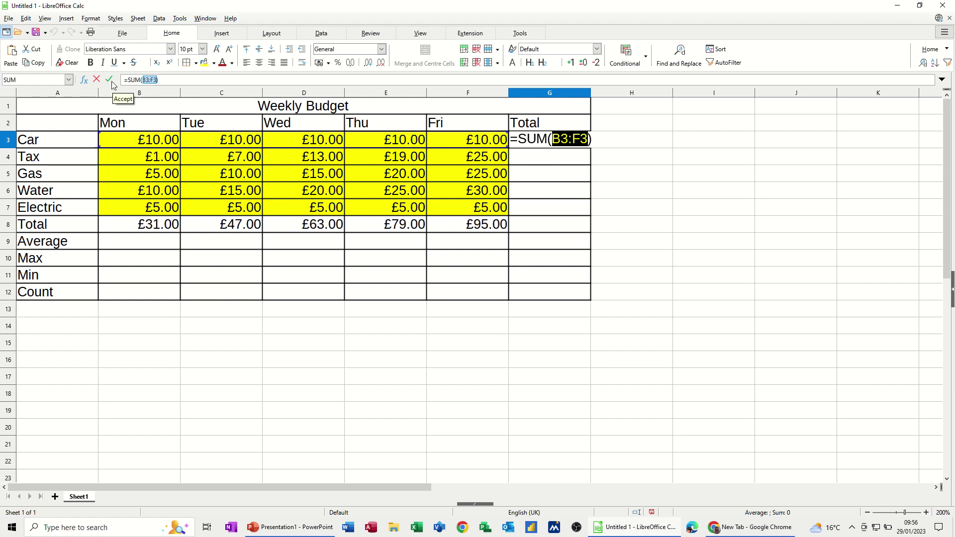
left_click(110, 81)
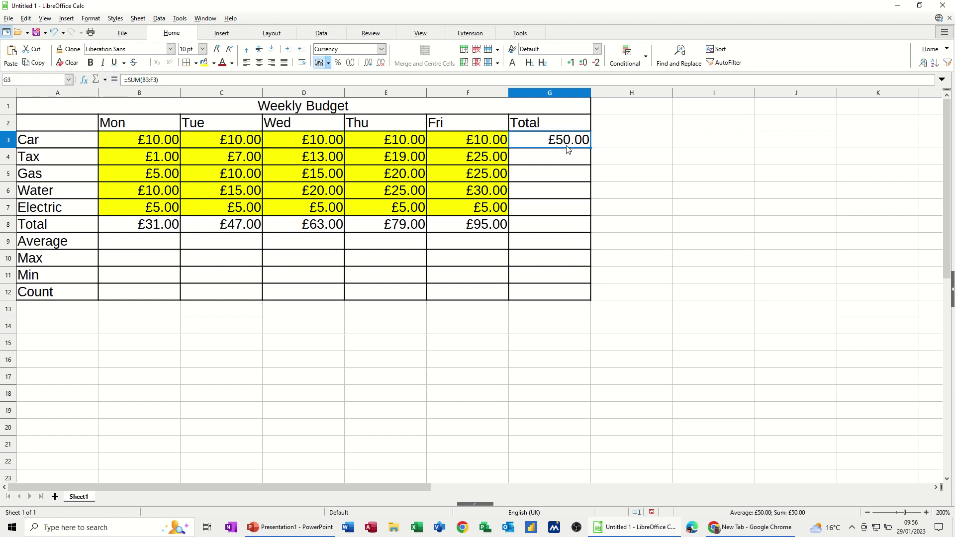
left_click_drag(589, 148, 580, 232)
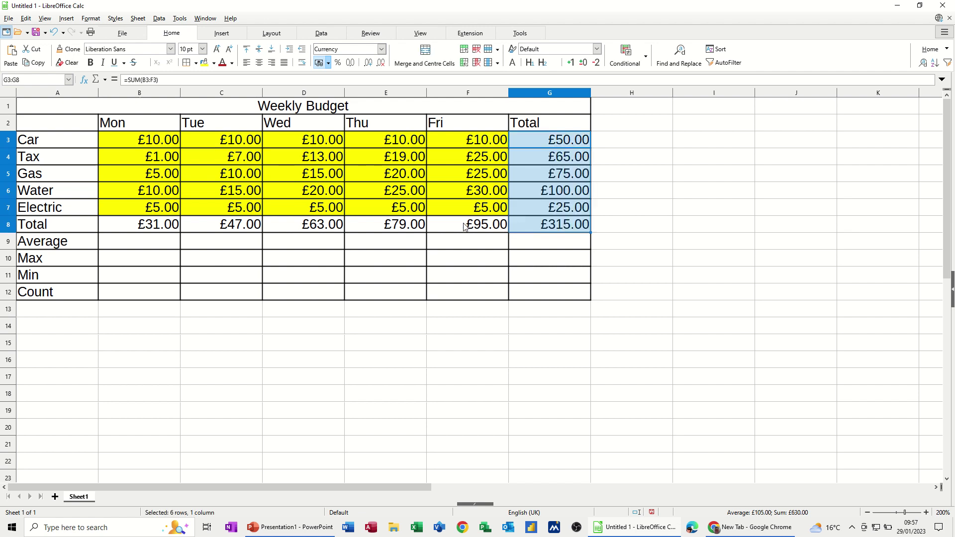
left_click(559, 227)
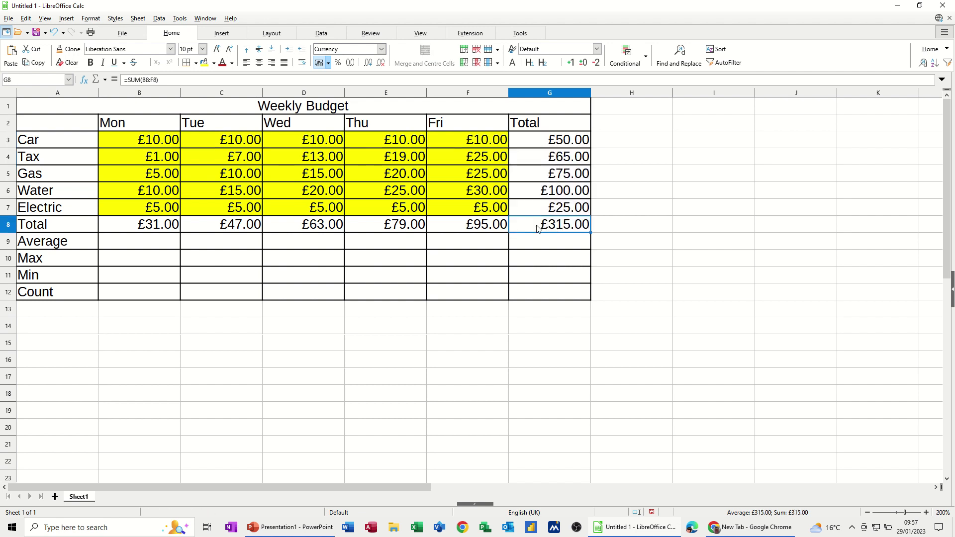
Put =AVERAGE(B3:B7) in B9 and fill it across to G9 (£6.20 to £63.00).
left_click(135, 243)
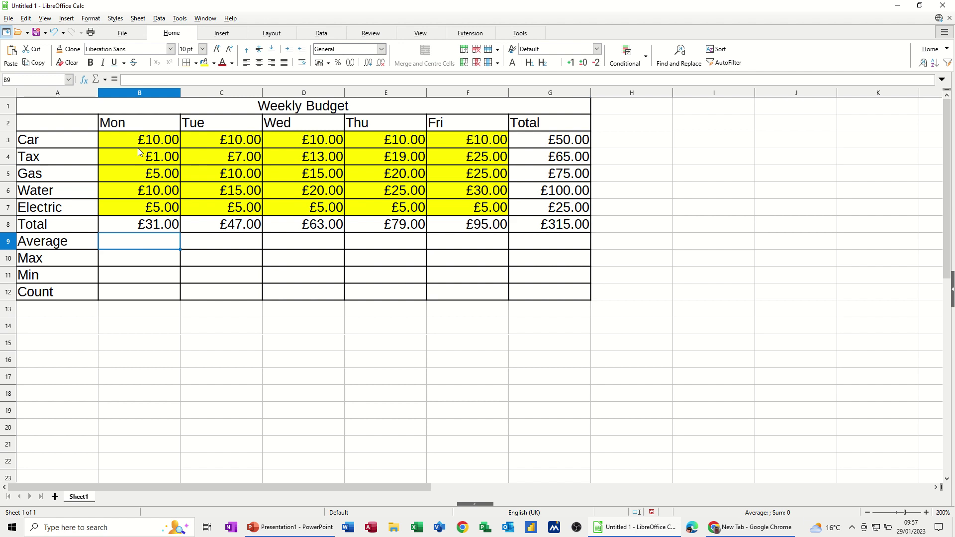
left_click(104, 80)
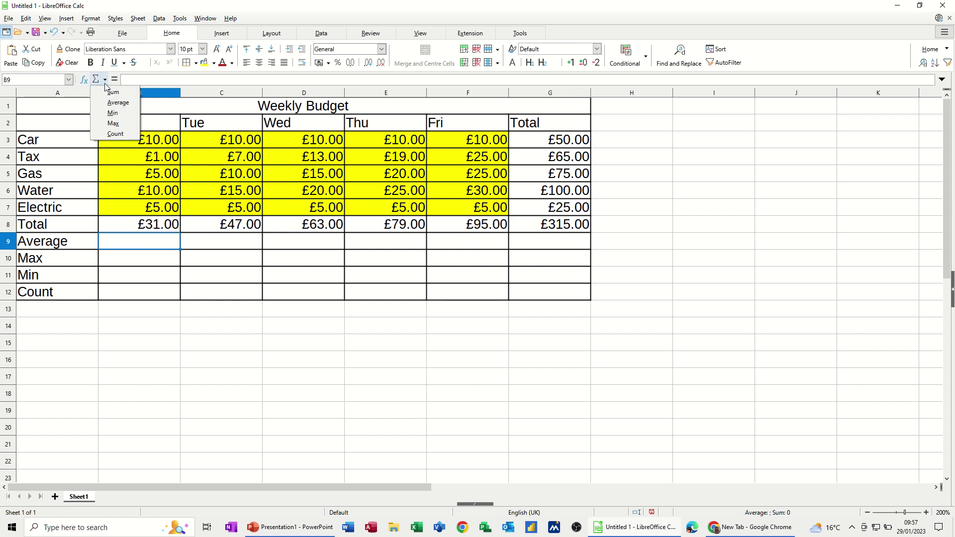
left_click(106, 102)
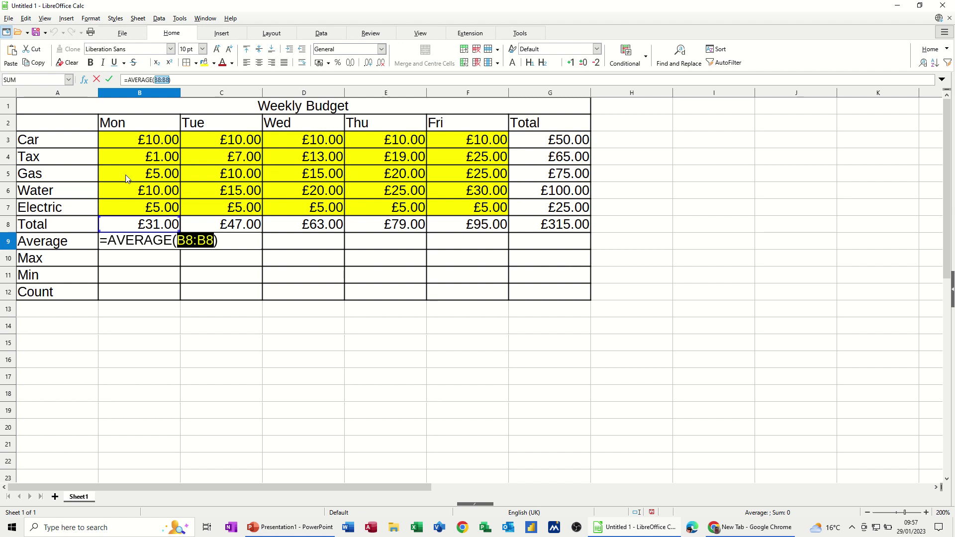
left_click_drag(137, 143, 148, 209)
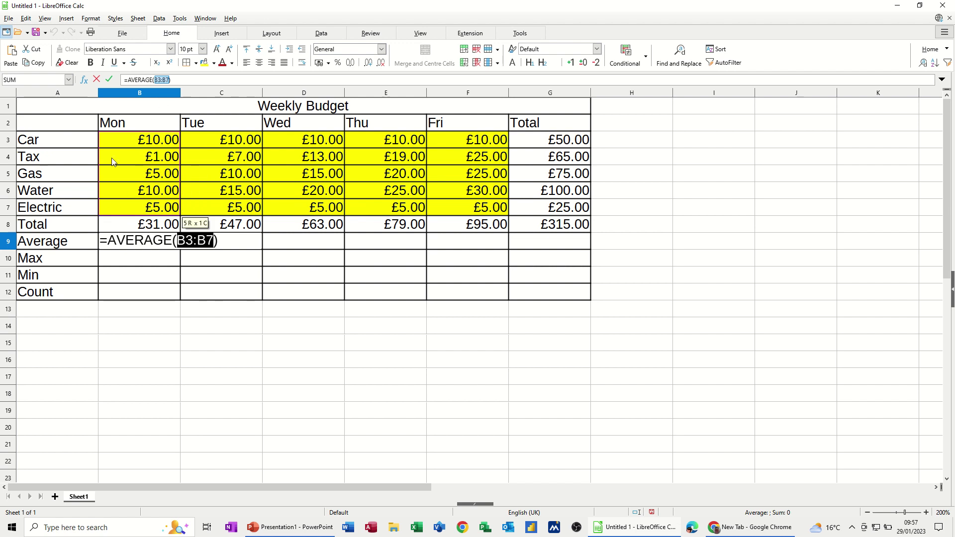
left_click(109, 80)
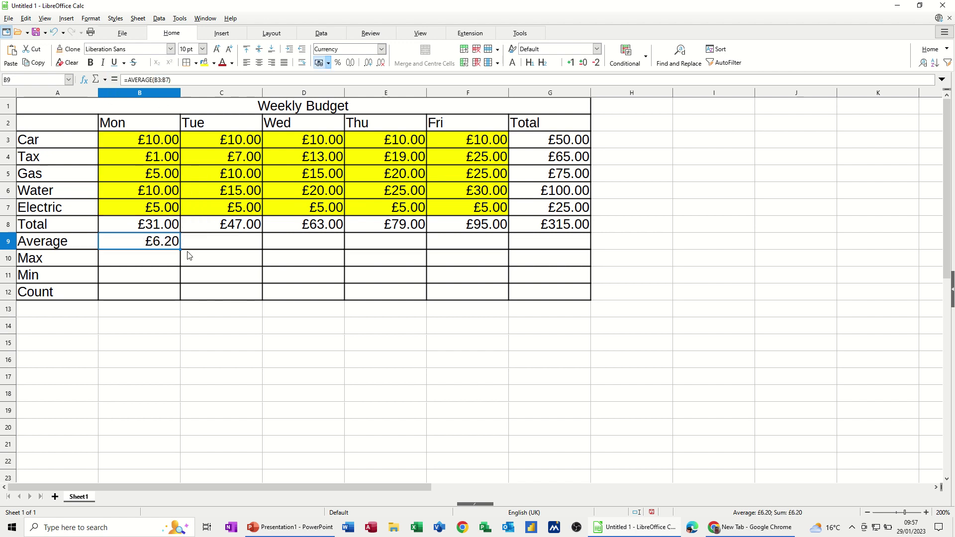
left_click_drag(180, 251, 571, 251)
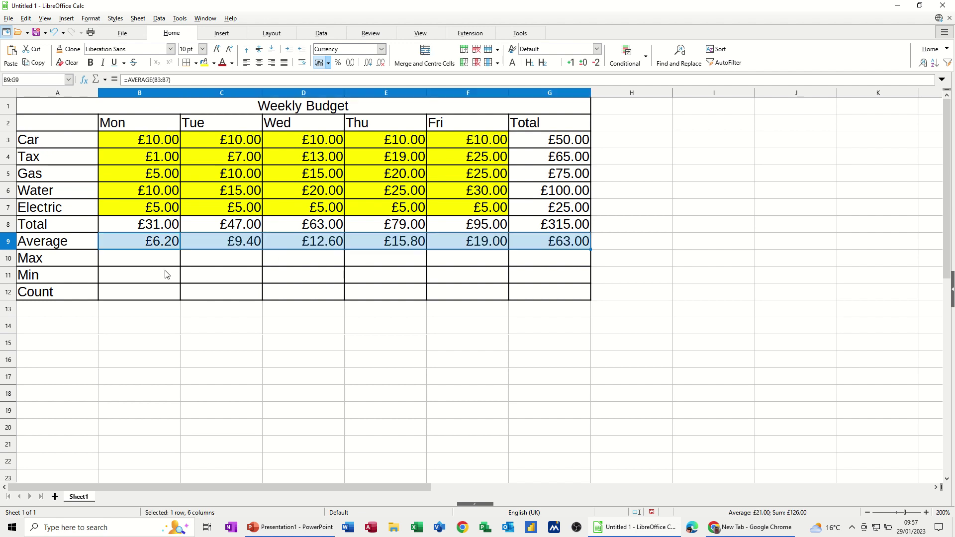
left_click(143, 257)
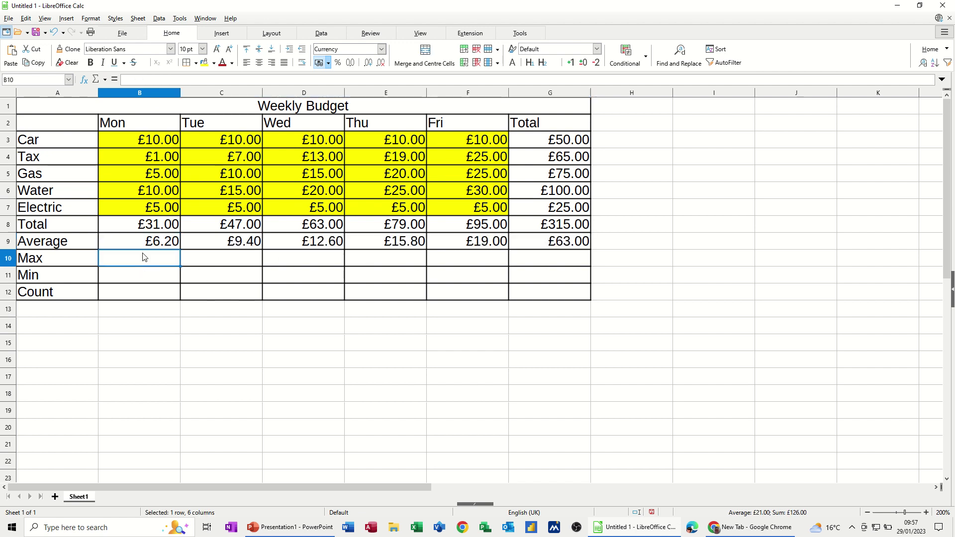
Add =MAX(B3:B7) in B10 and fill it to G10, showing £10.00 through £100.00.
left_click(105, 79)
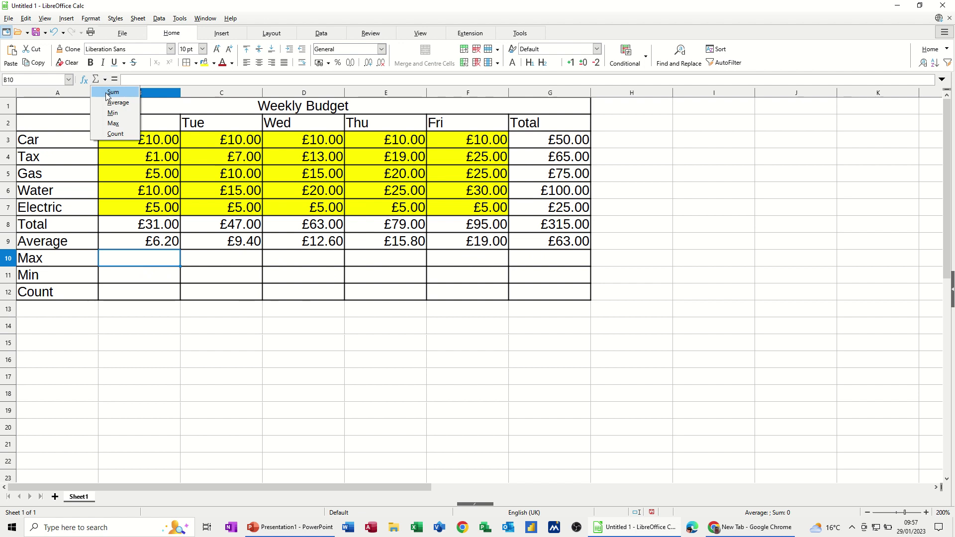
left_click(114, 125)
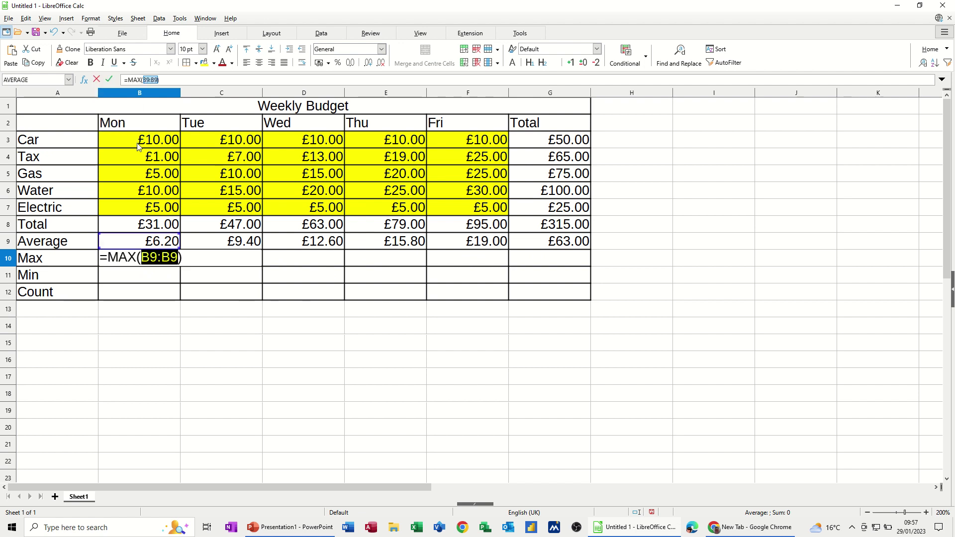
left_click_drag(139, 141, 149, 210)
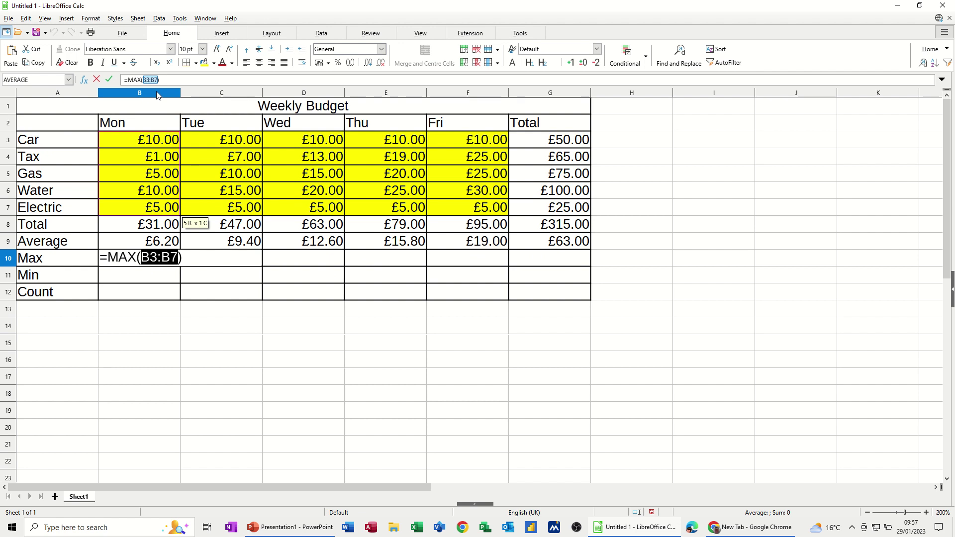
left_click(109, 79)
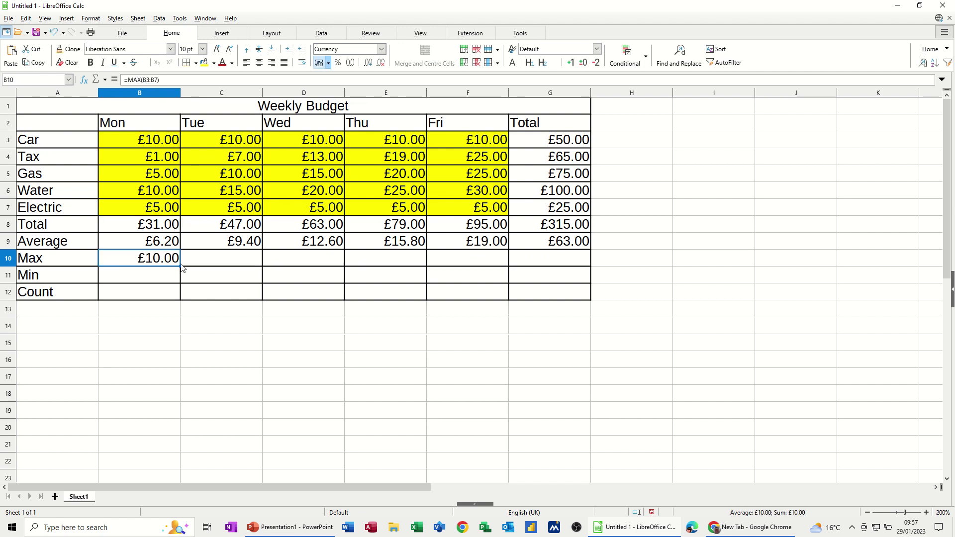
left_click_drag(180, 266, 576, 269)
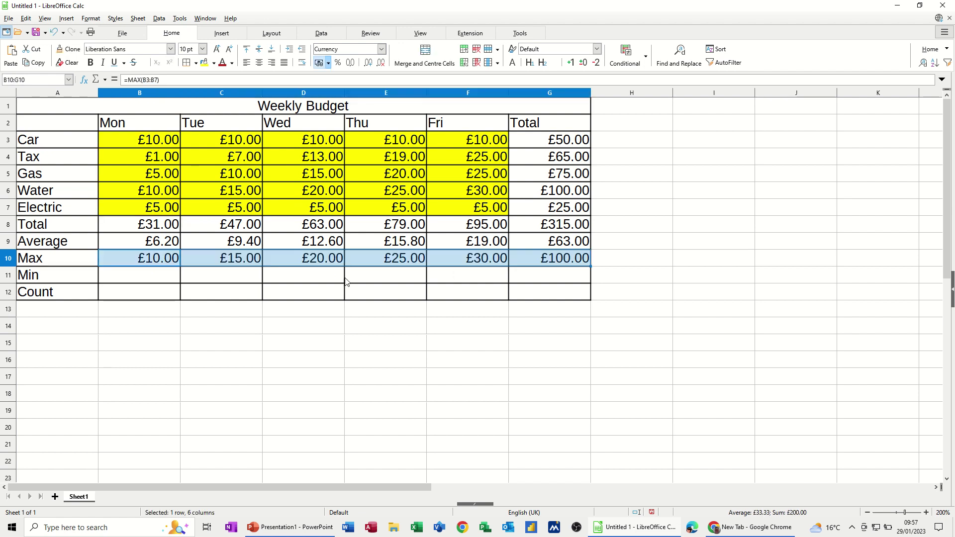
left_click(148, 281)
Fill B11:G11 with =MIN(B3:B7)-style formulas, giving £1.00 to £25.00.
left_click(99, 80)
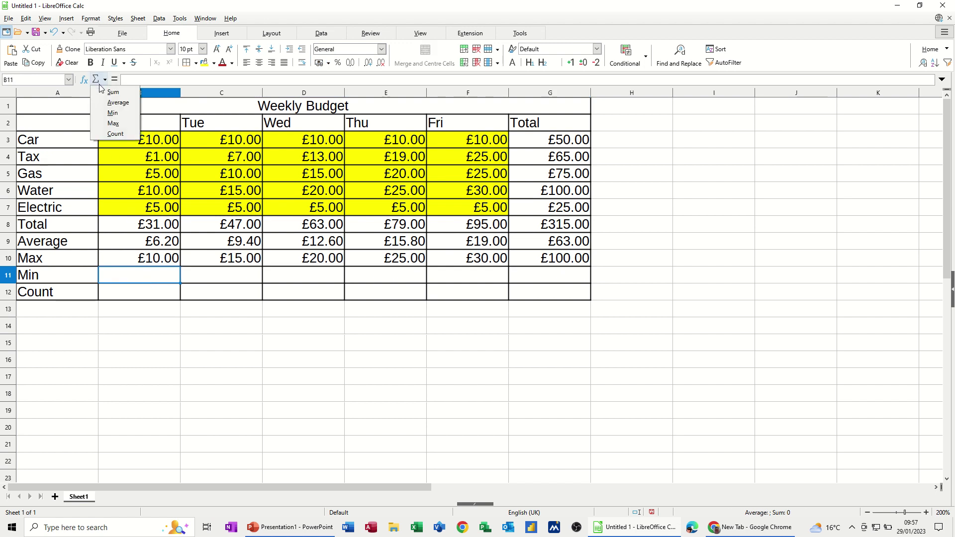
left_click(112, 114)
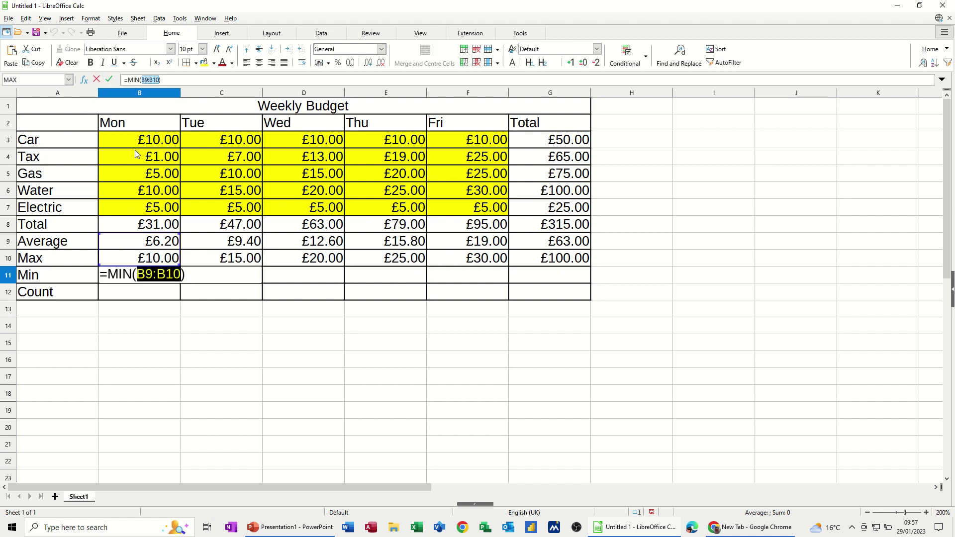
left_click_drag(140, 142, 143, 211)
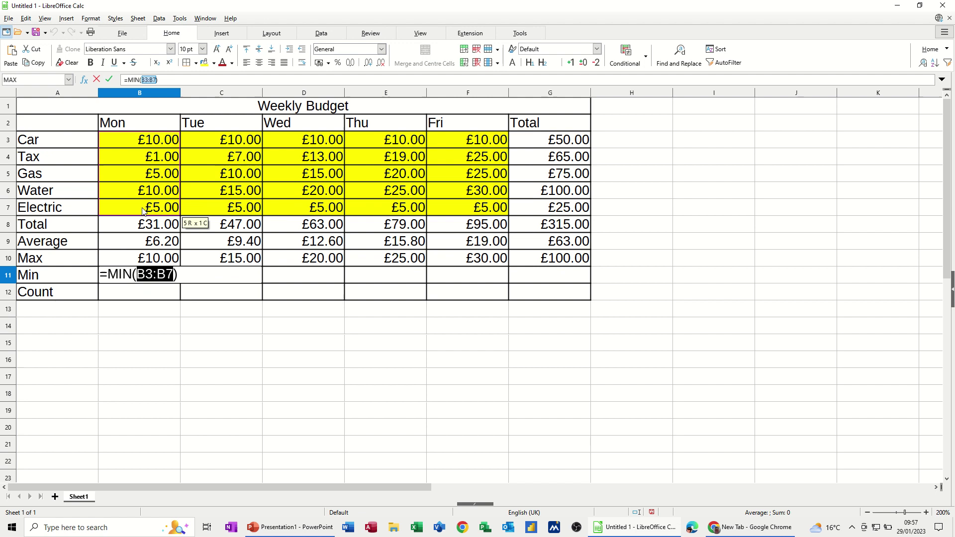
left_click(108, 81)
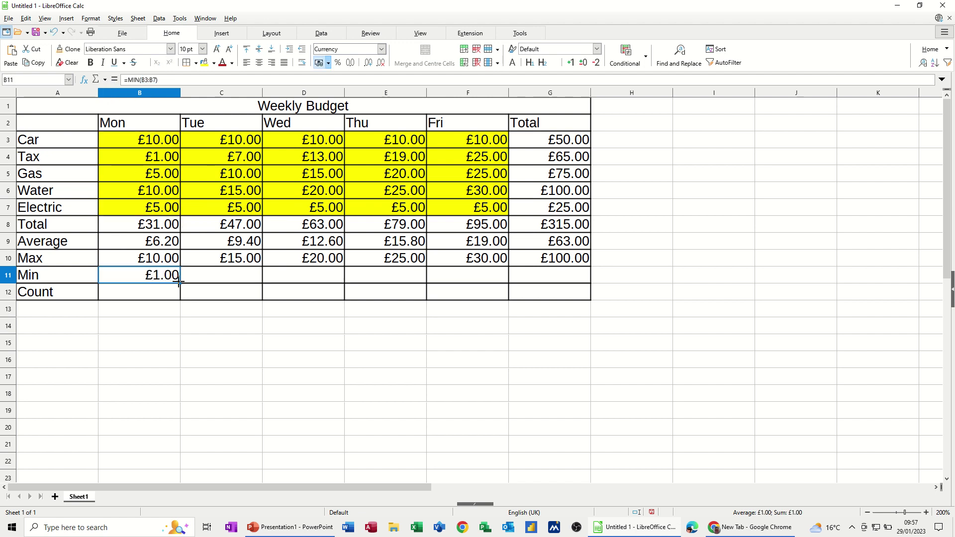
left_click_drag(262, 283, 580, 284)
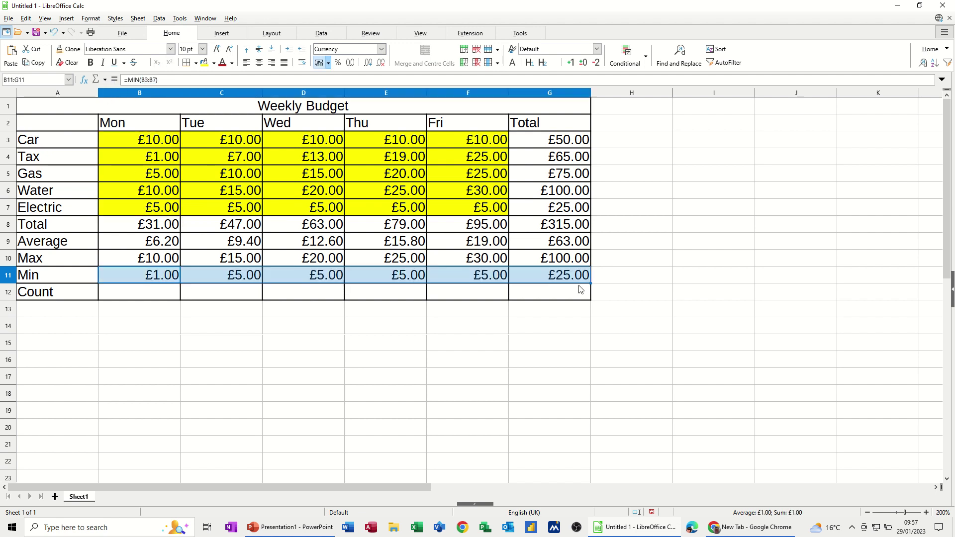
Fill B12:G12 with COUNT over rows 3–7, showing 5 in every column.
left_click(160, 294)
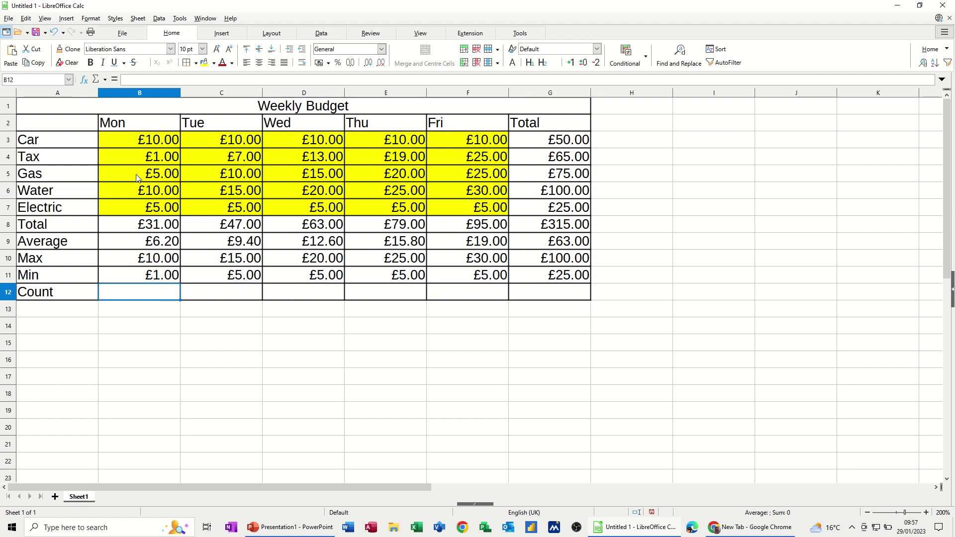
left_click(105, 80)
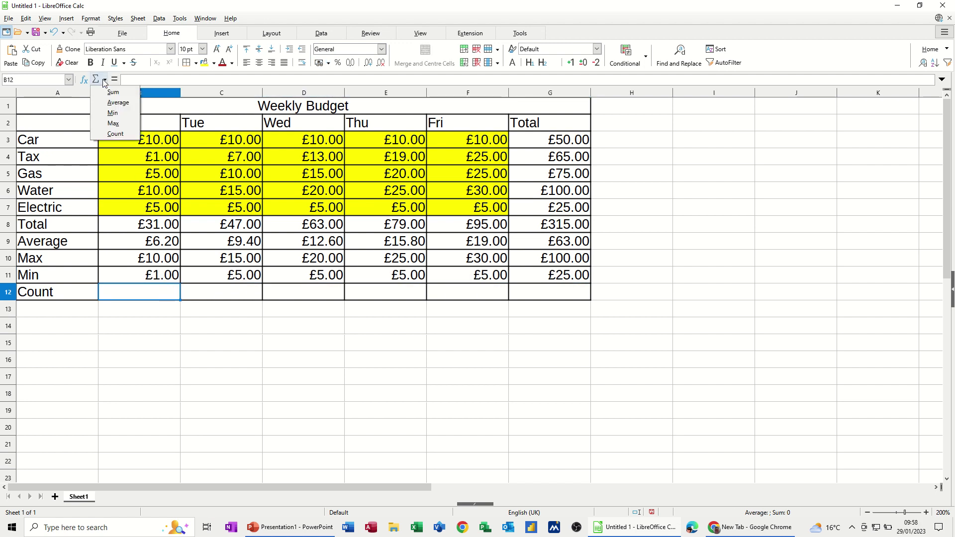
left_click(136, 139)
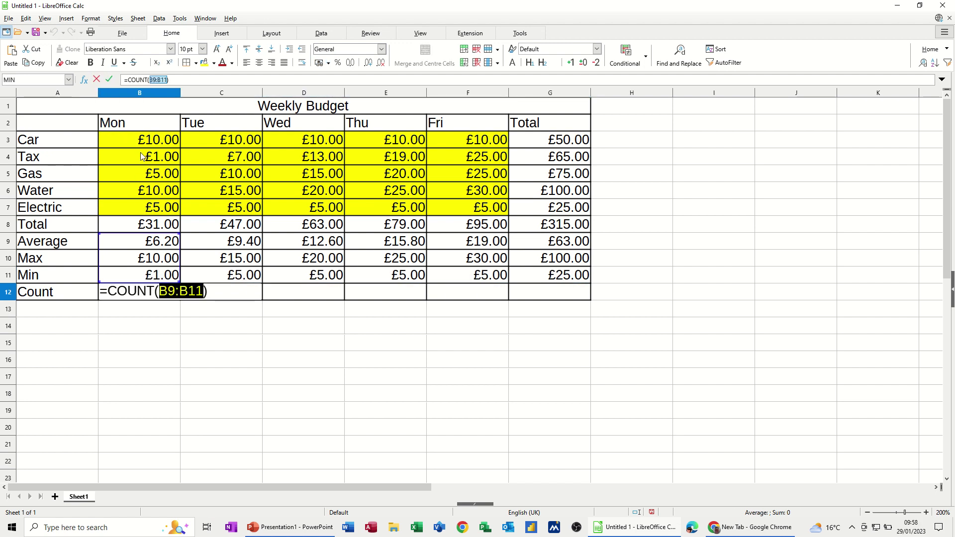
left_click_drag(149, 147, 155, 206)
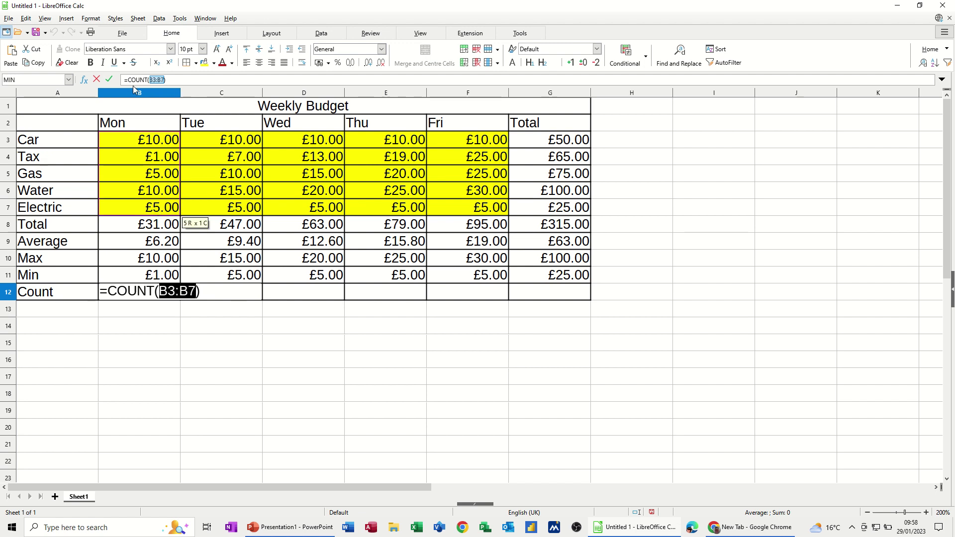
left_click(108, 80)
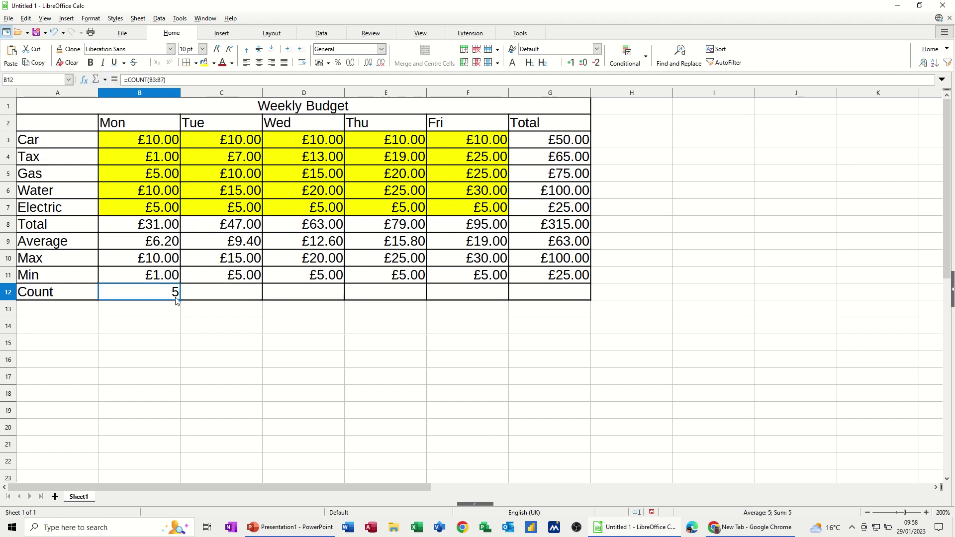
left_click_drag(180, 300, 572, 311)
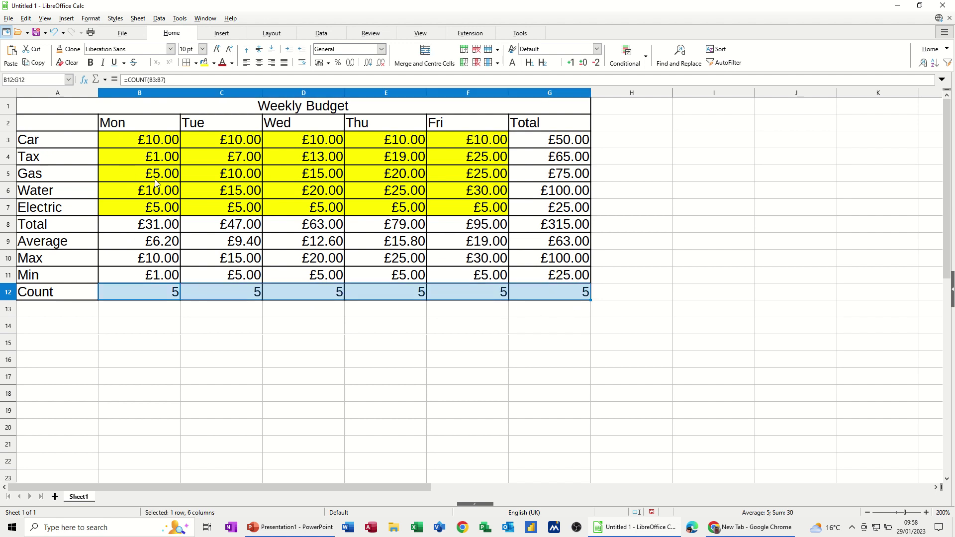
Label cell A13 'Percent'.
left_click(55, 309)
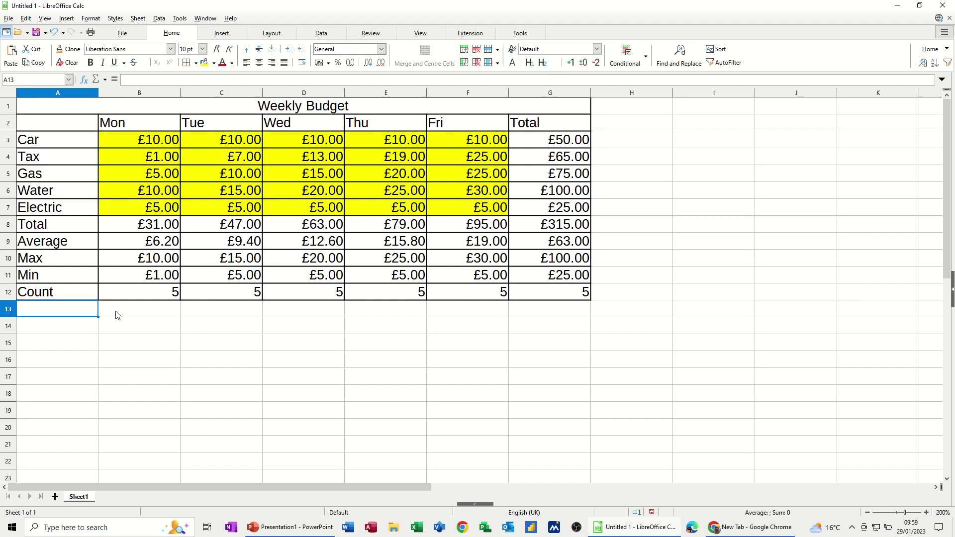
type("Perce")
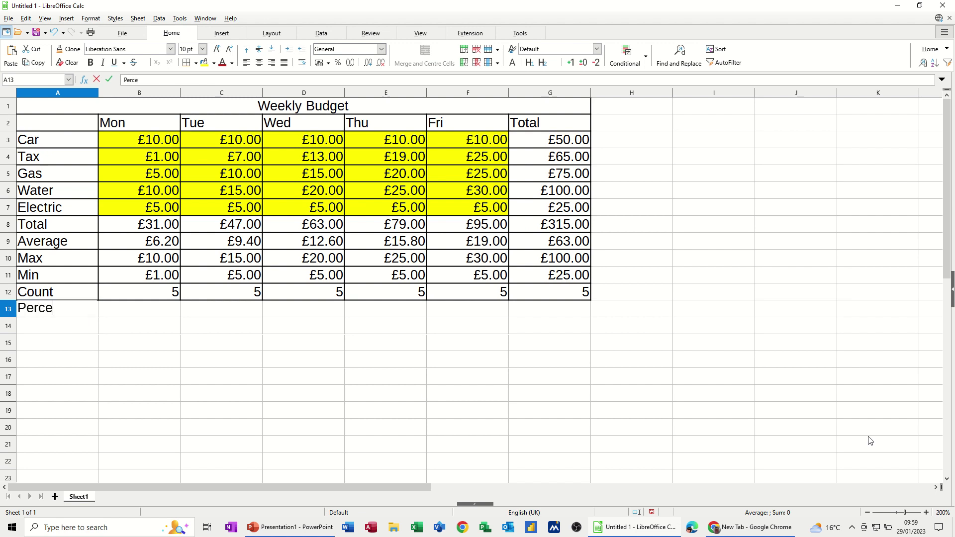
type("nt")
left_click(140, 313)
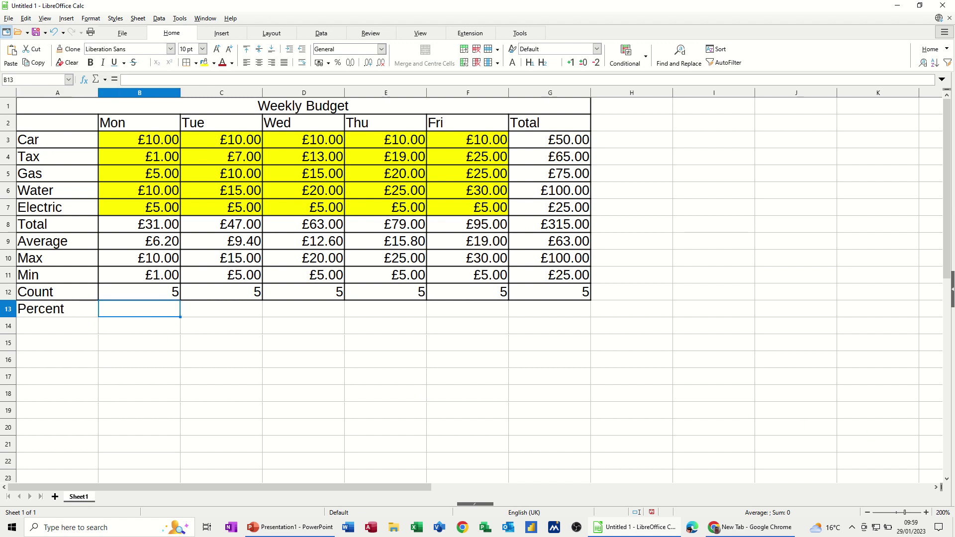
Enter =B8/G8 in B13 as a percentage (9.84%) and copy it to C13:D13.
type("=")
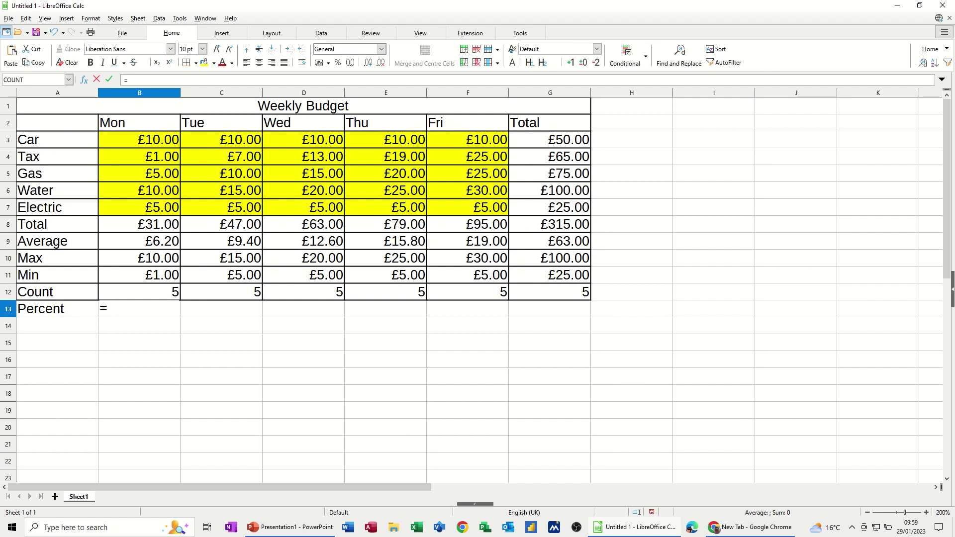
left_click(151, 228)
type("/")
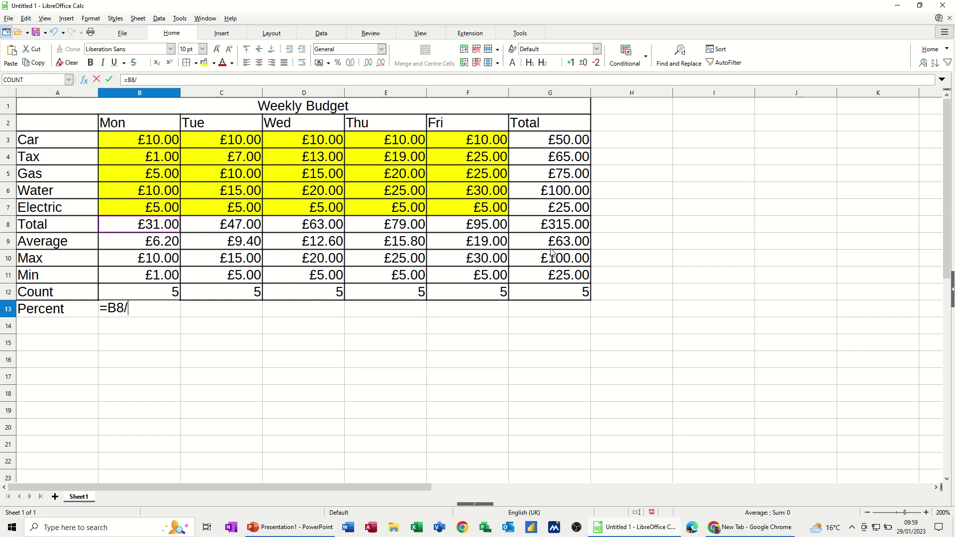
left_click(561, 227)
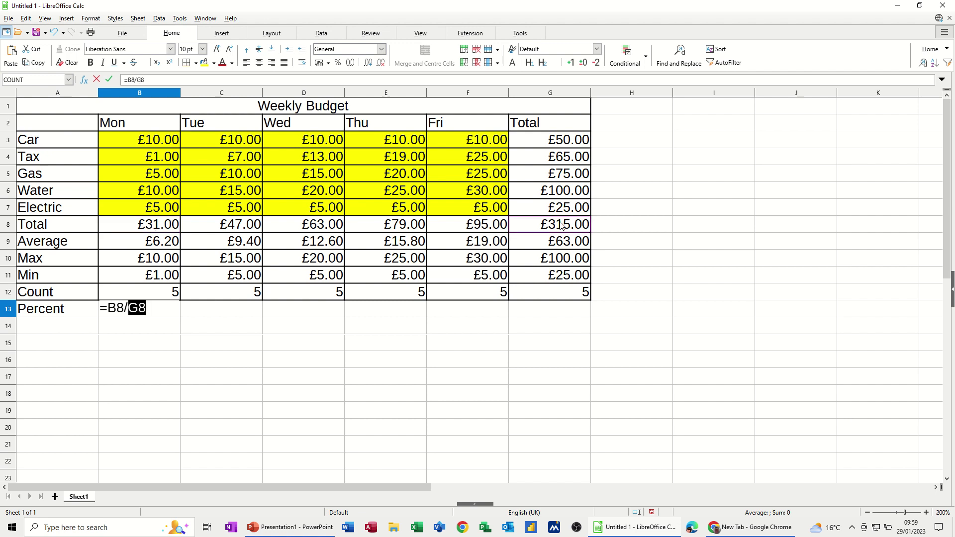
left_click(109, 79)
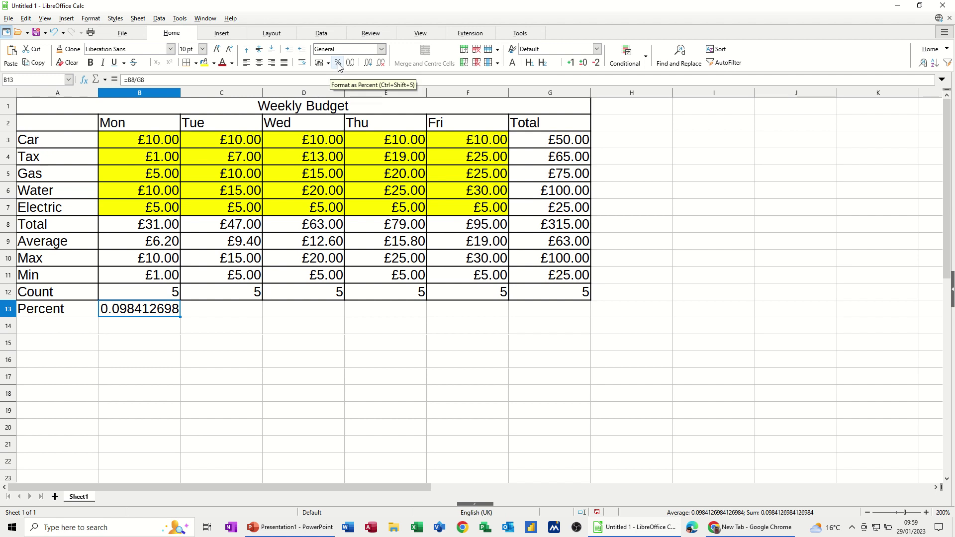
left_click(338, 63)
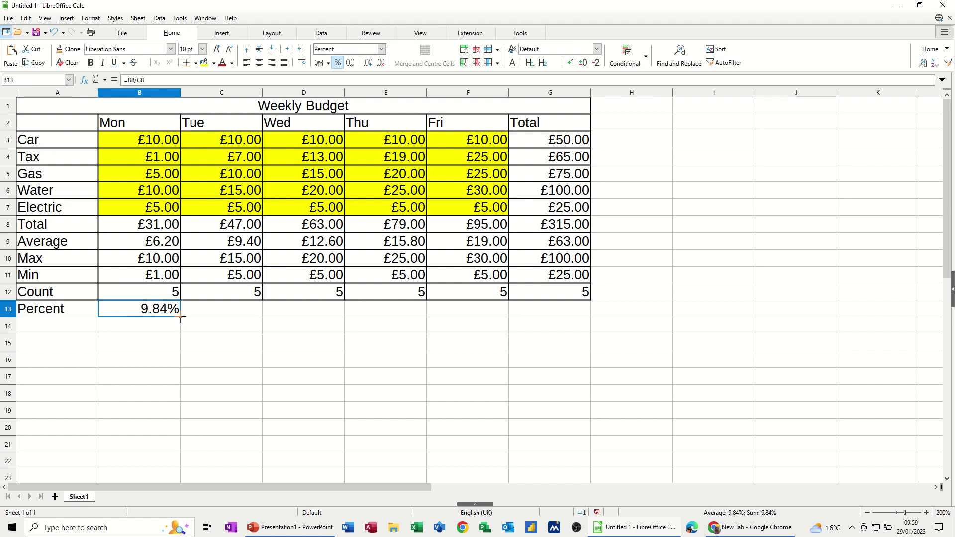
left_click_drag(180, 318, 316, 320)
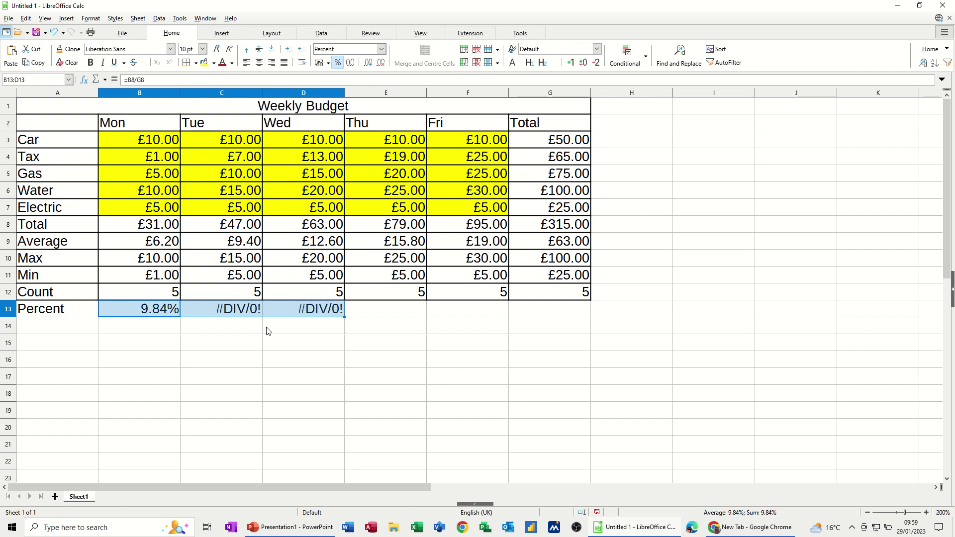
left_click(230, 312)
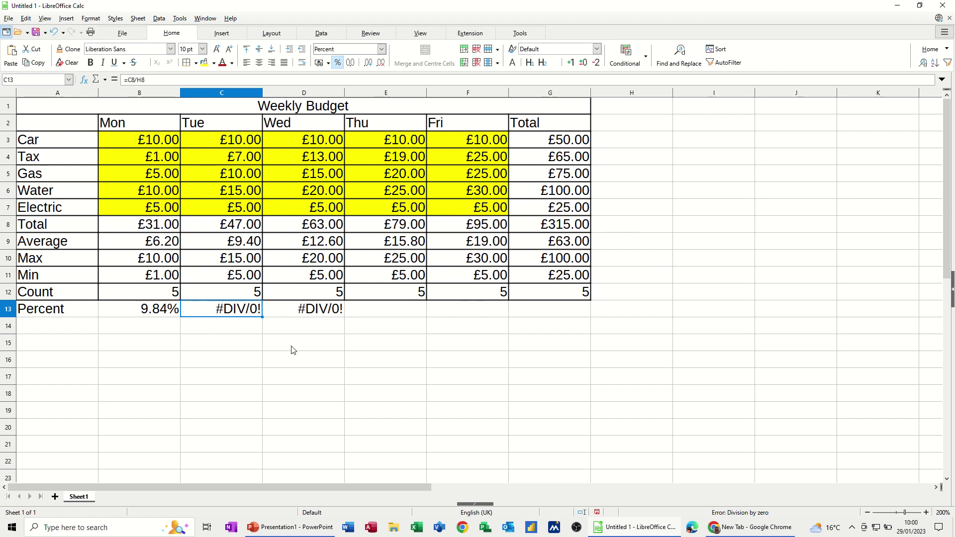
left_click(305, 315)
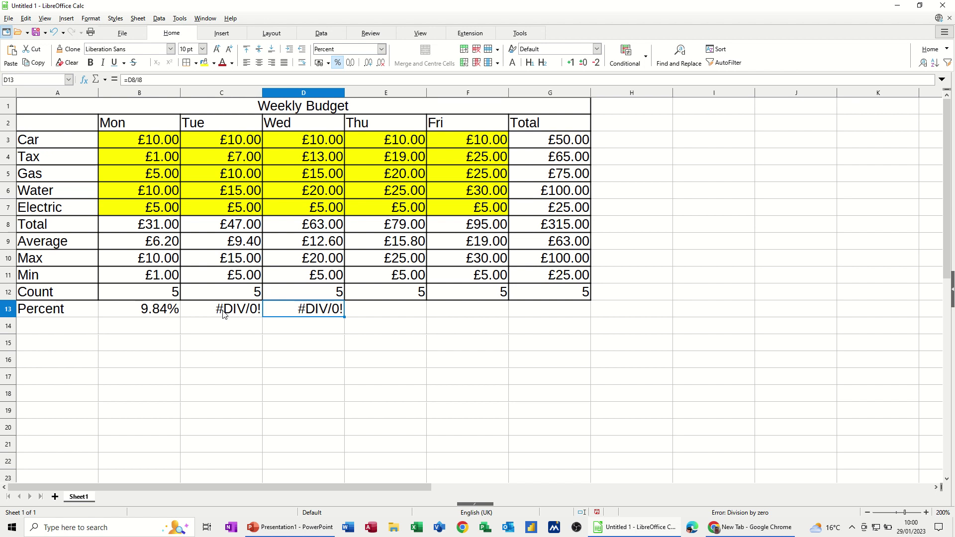
left_click(223, 316)
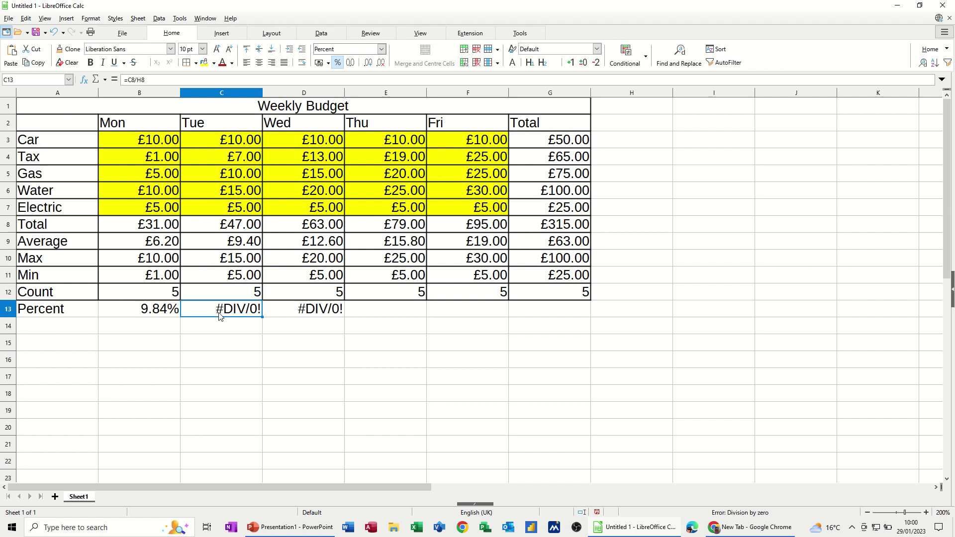
left_click(300, 312)
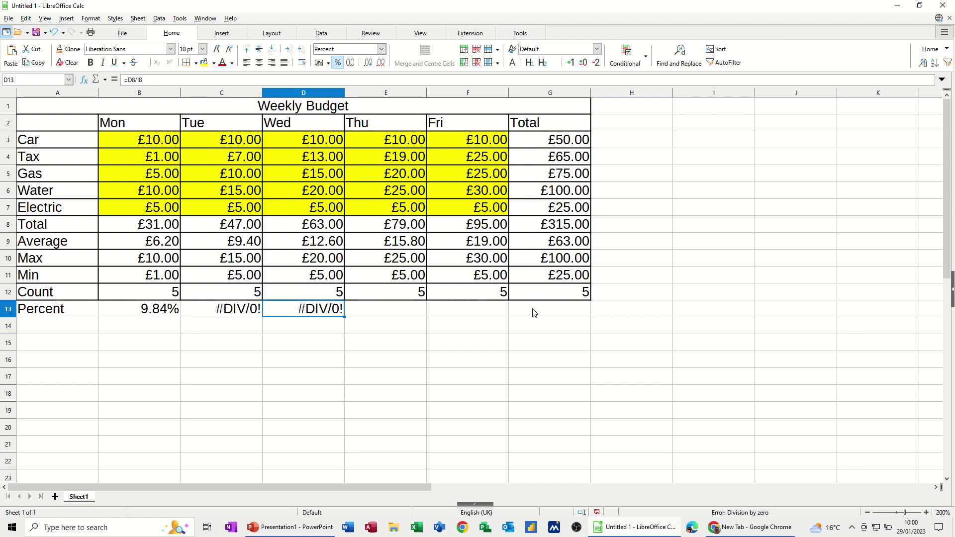
left_click(143, 314)
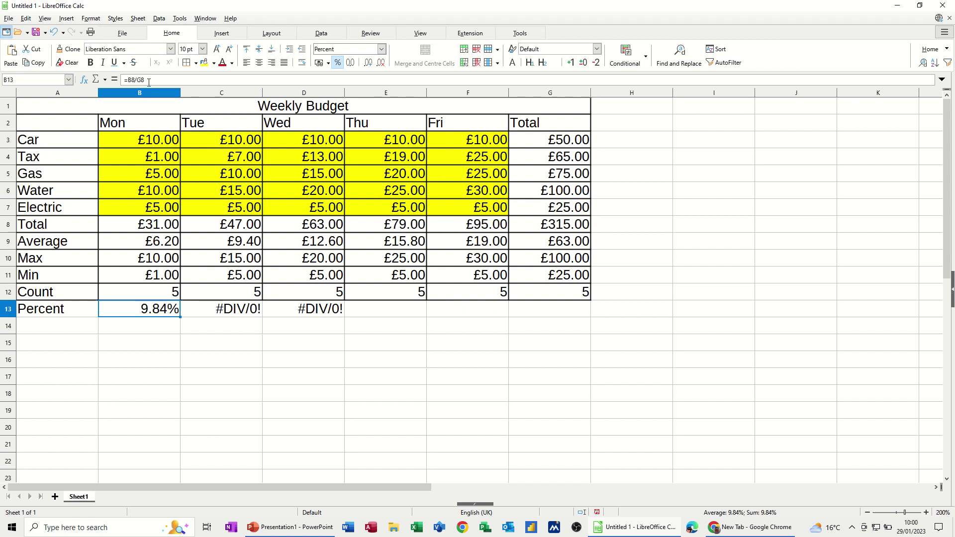
Change B13 to =B8/$G$8 and fill it to G13, giving 9.84% through 100.00%.
left_click(150, 79)
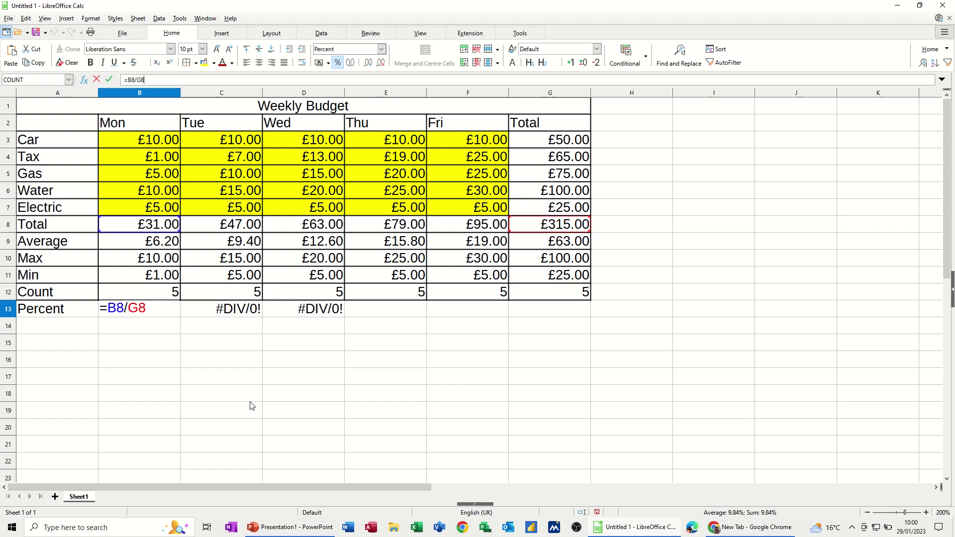
key("F4")
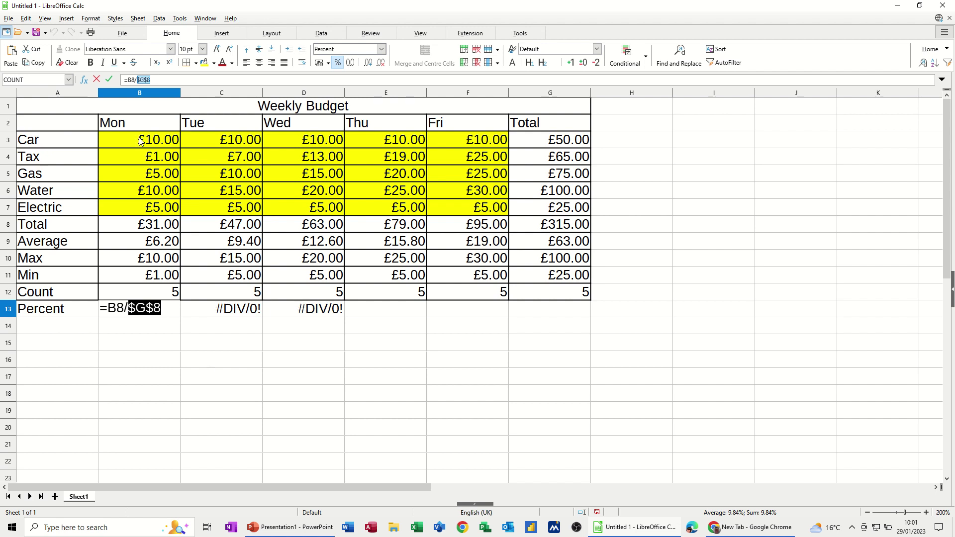
left_click(109, 80)
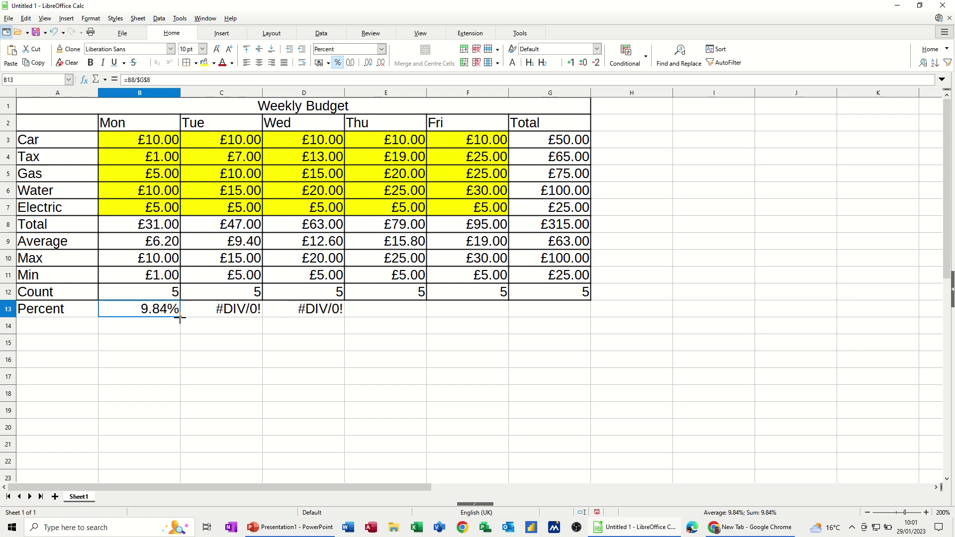
left_click_drag(180, 319, 582, 316)
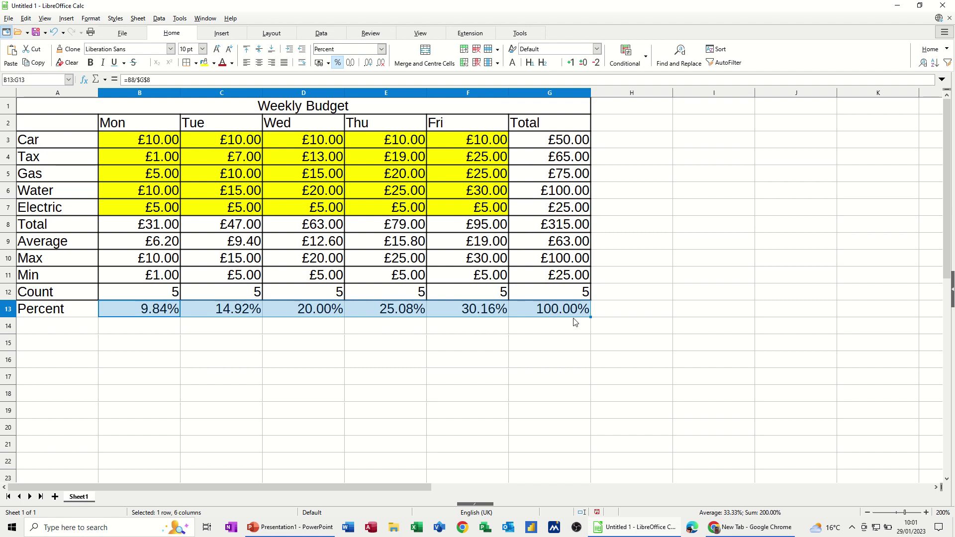
Enter =G3/$G$8 in H3 formatted as a percentage, showing Car's 15.87% share.
left_click(630, 145)
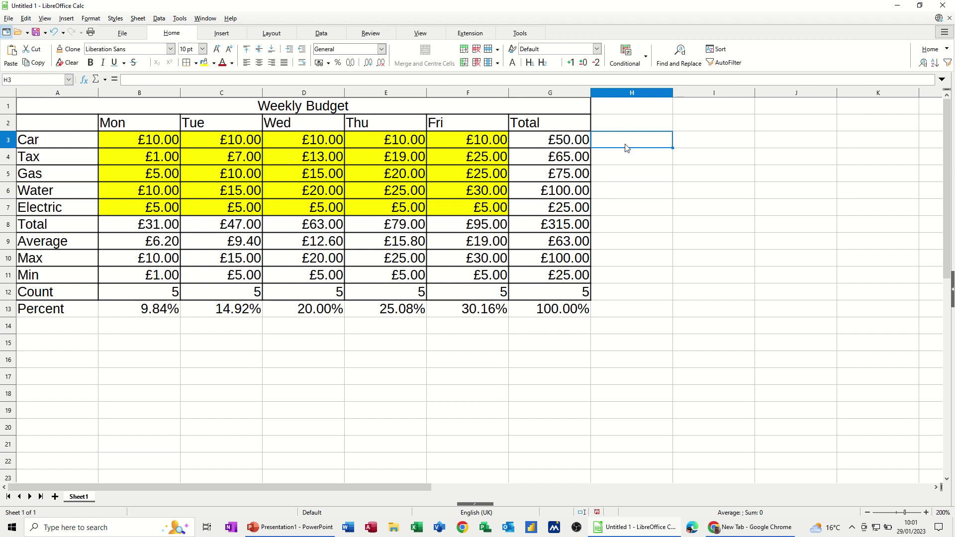
type("=")
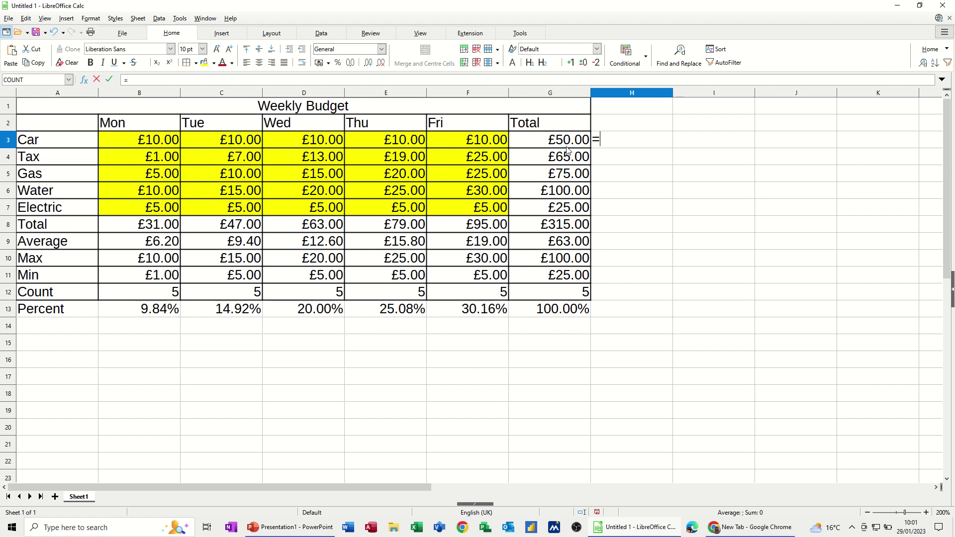
left_click(558, 143)
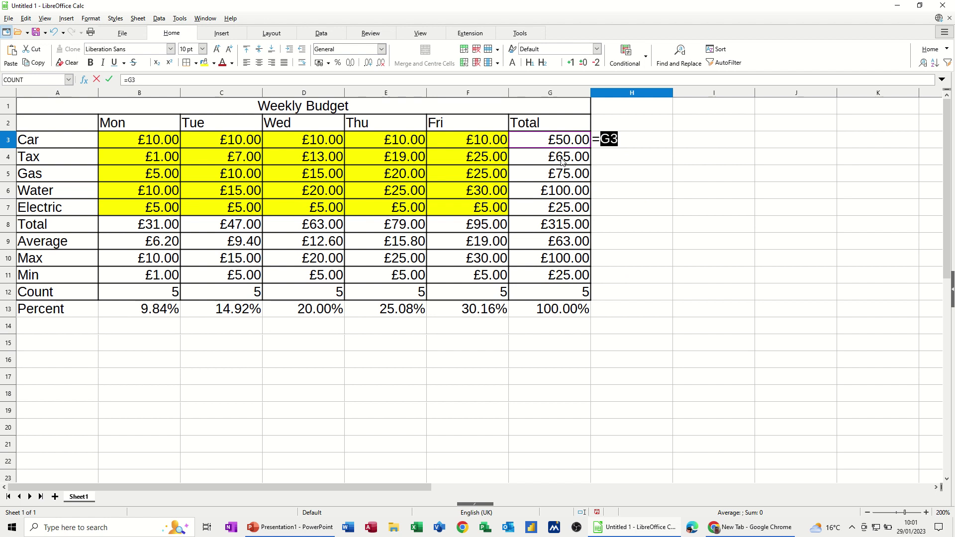
type("/")
left_click(546, 228)
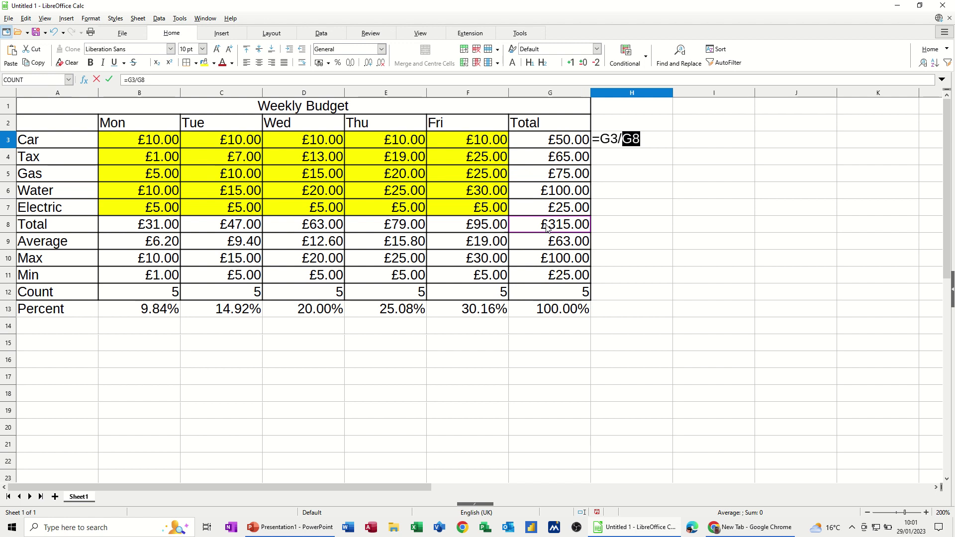
key("shift+F4")
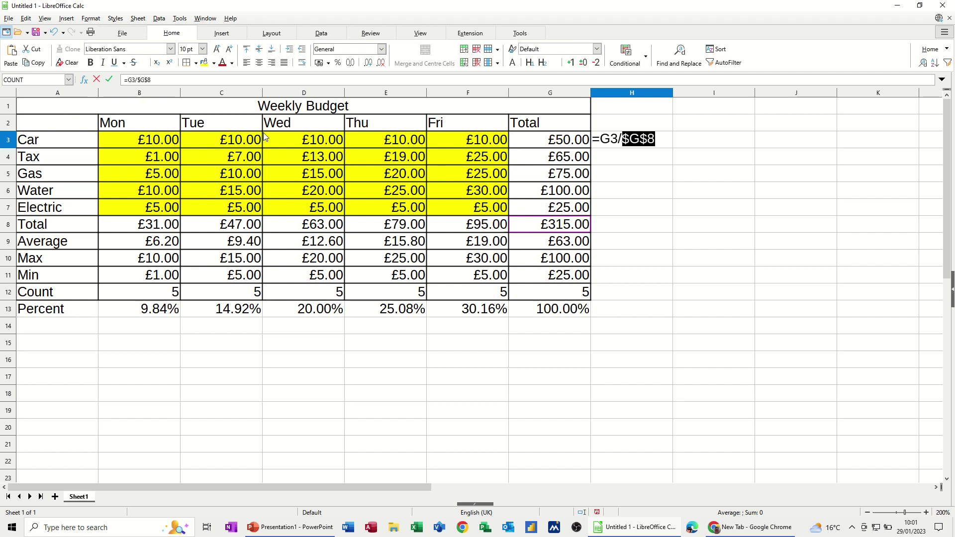
left_click(108, 81)
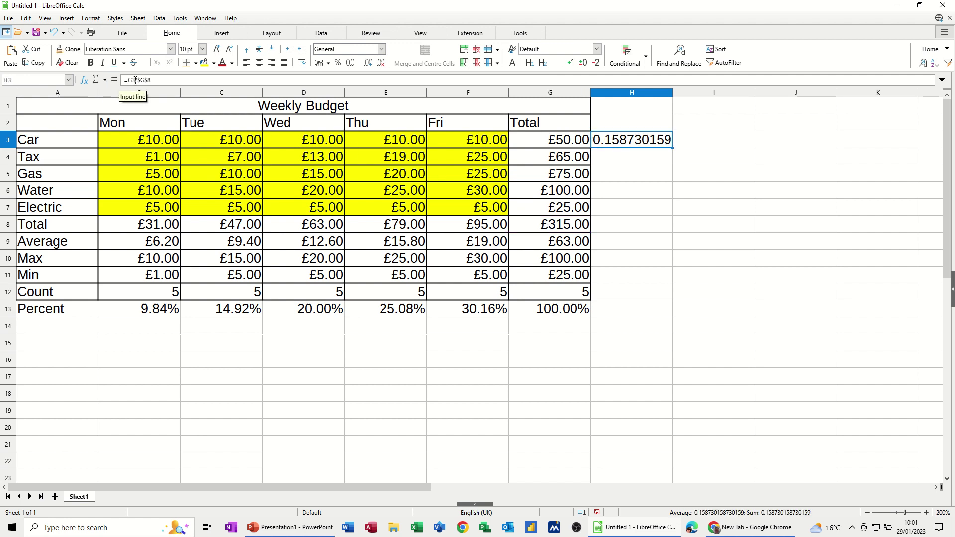
left_click(338, 63)
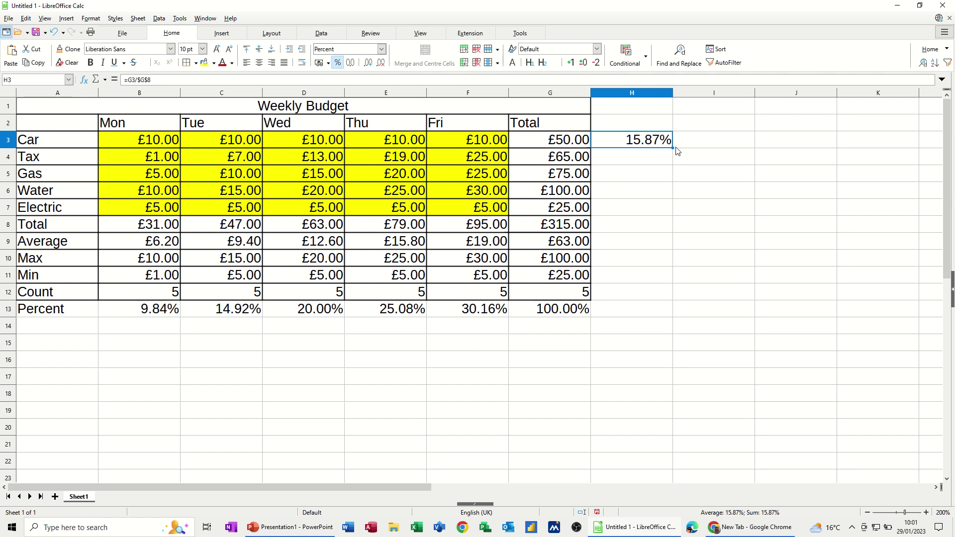
Copy H3's share formula down to H8 (15.87%–100.00%) and clear the extra results in H9:H11.
left_click_drag(674, 157, 674, 231)
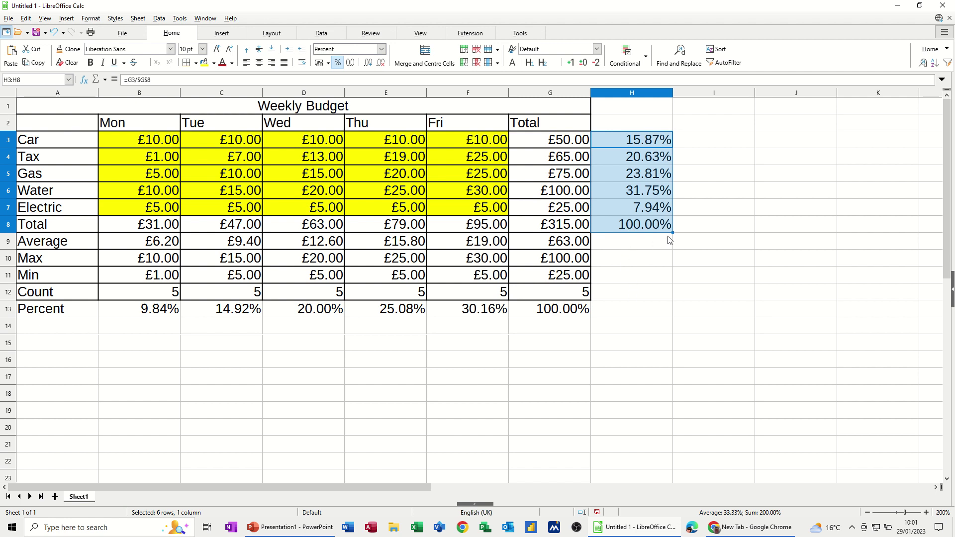
left_click_drag(672, 233, 672, 280)
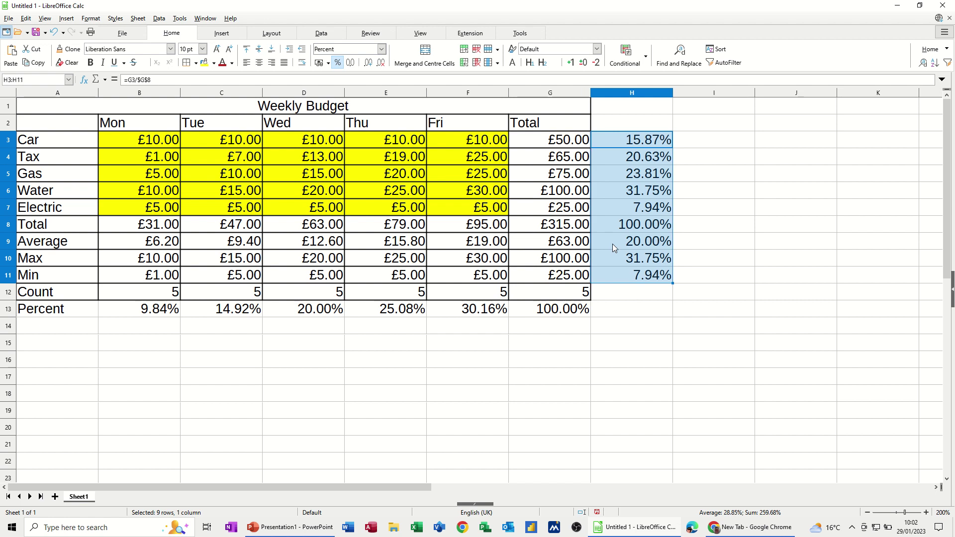
left_click(634, 243)
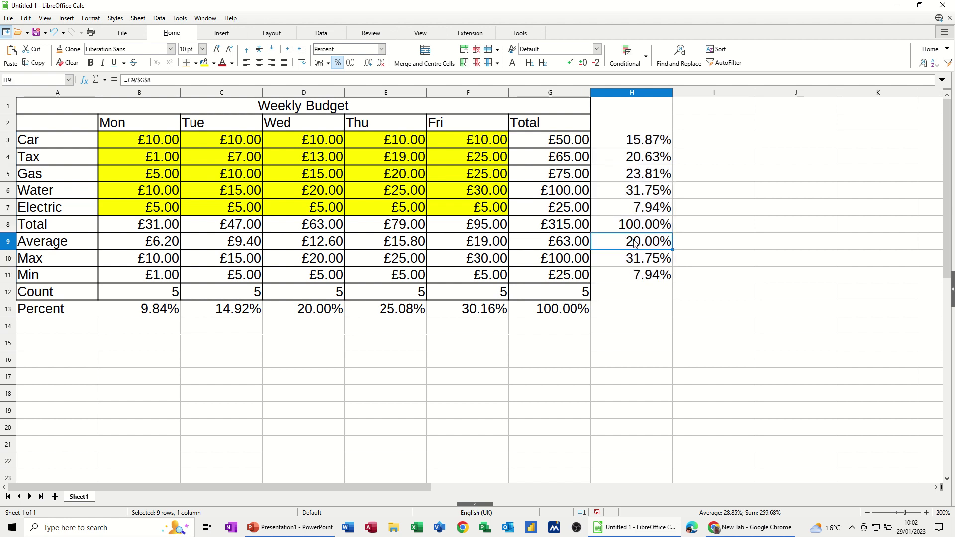
left_click_drag(615, 244, 628, 277)
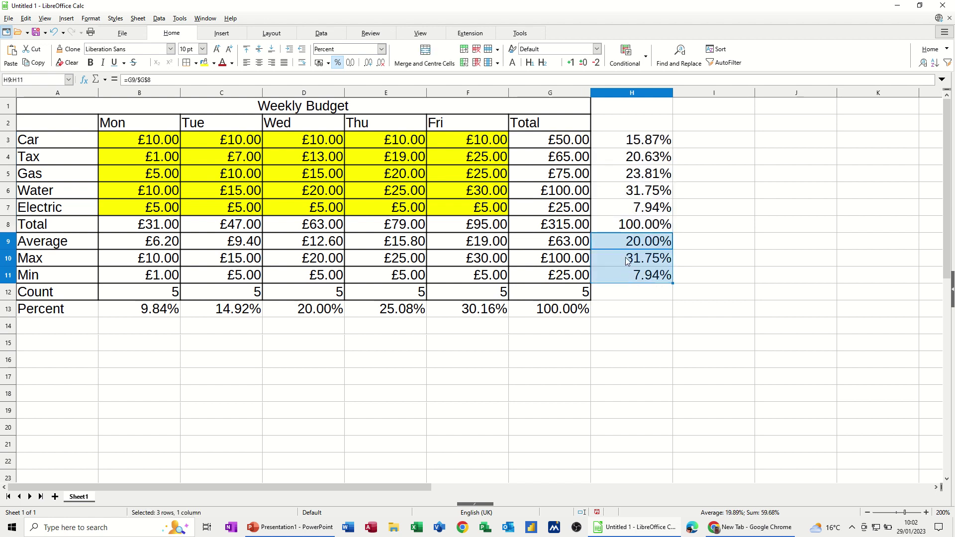
key("Delete")
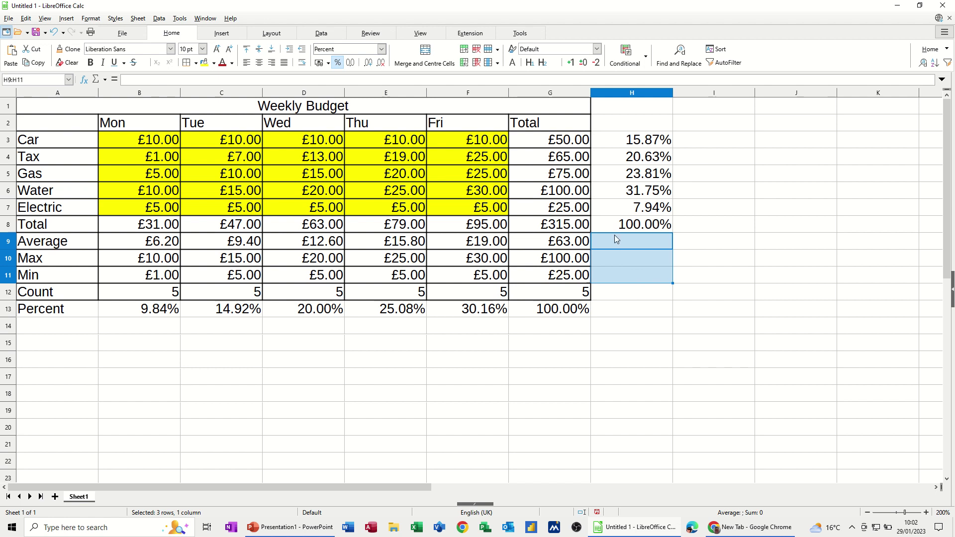
left_click_drag(75, 313, 656, 106)
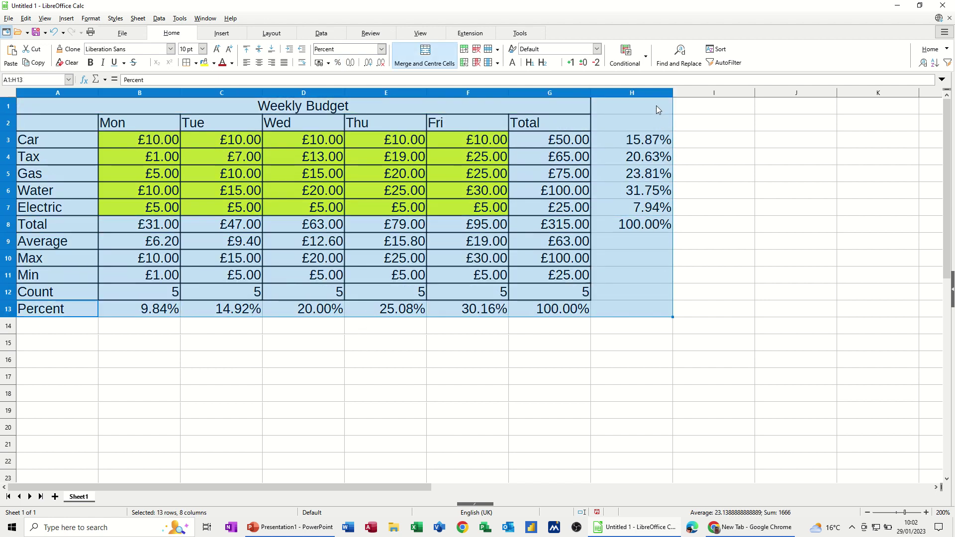
Apply All Borders to A1:H13 and re-merge the Weekly Budget title across A1:H1.
left_click(193, 63)
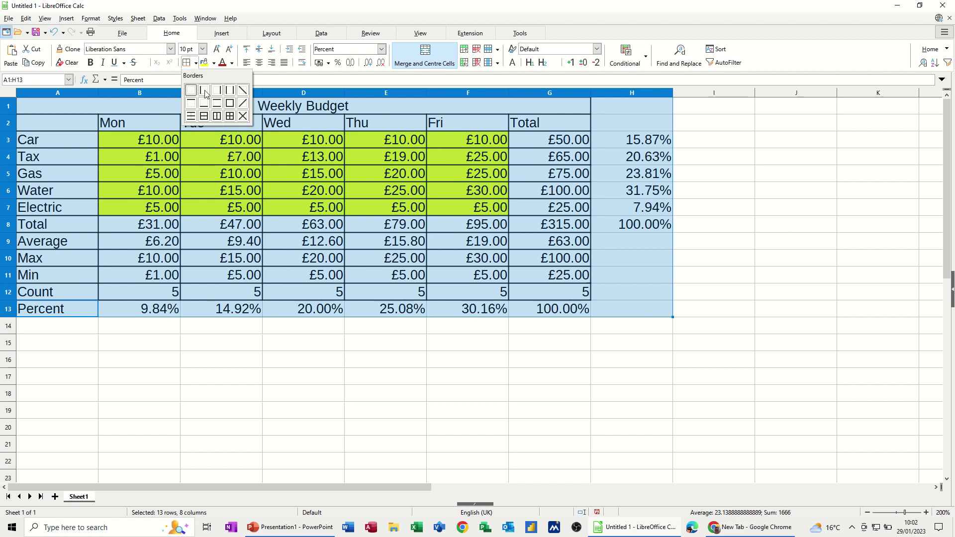
left_click(229, 116)
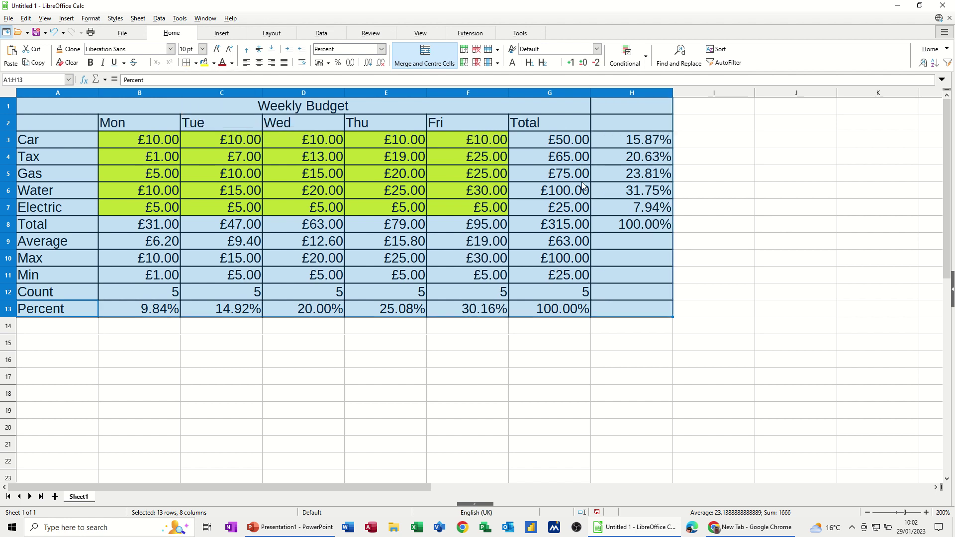
left_click(334, 110)
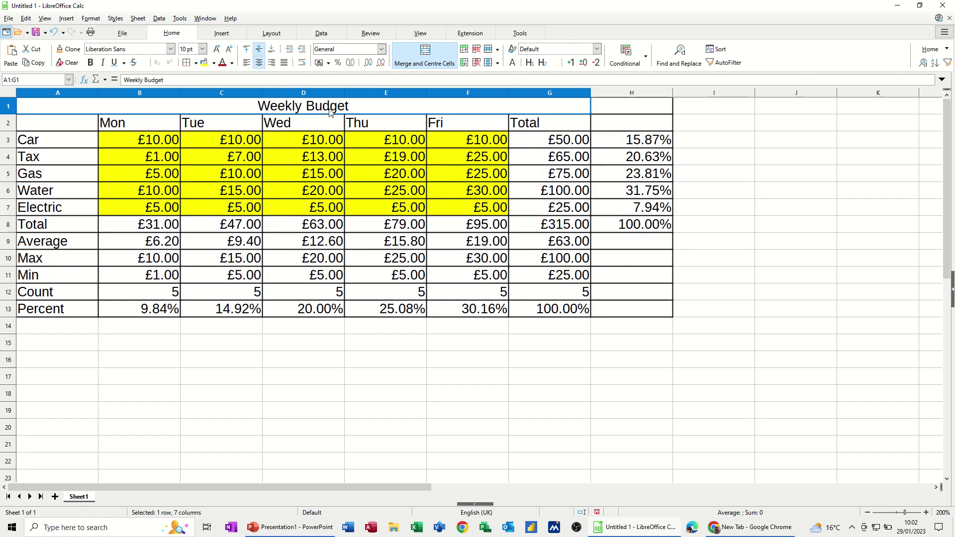
left_click_drag(330, 111, 616, 111)
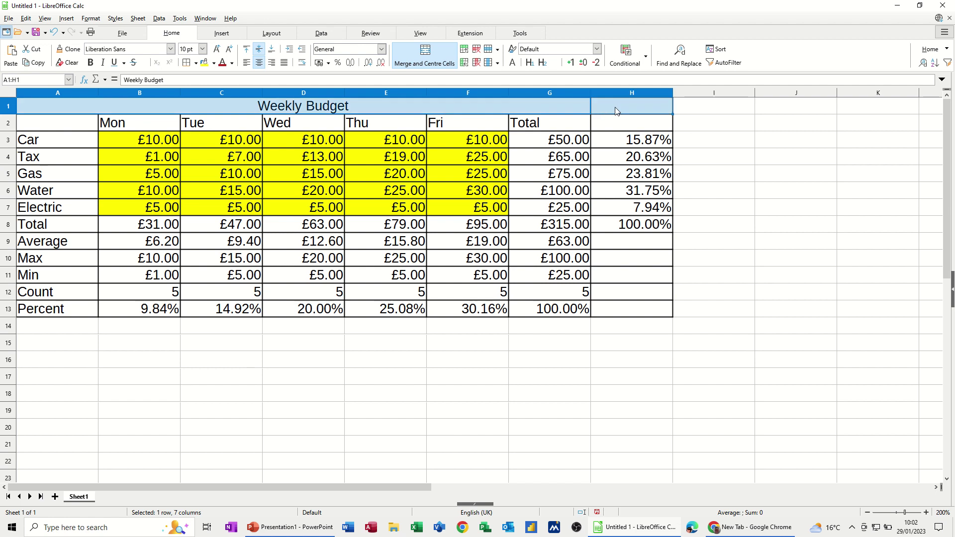
left_click(428, 61)
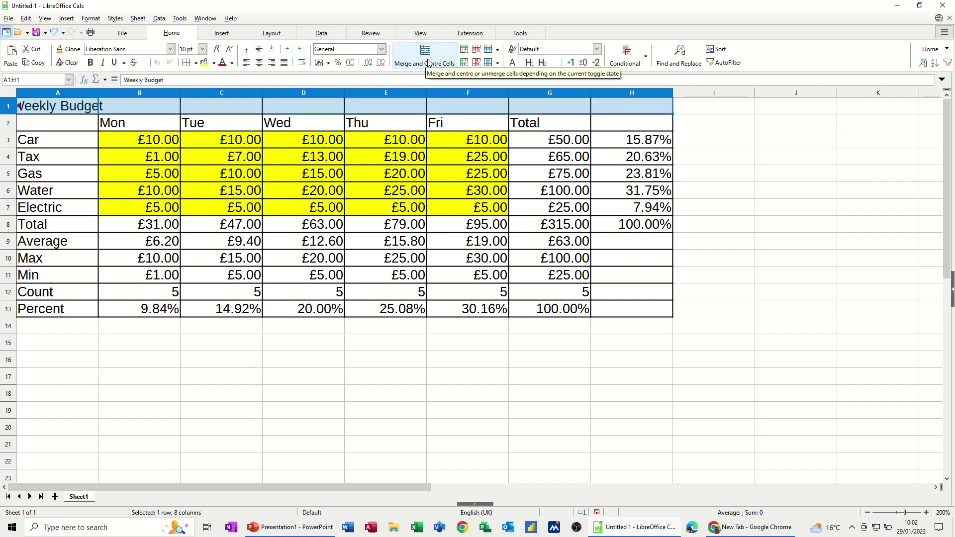
left_click(428, 62)
left_click(376, 195)
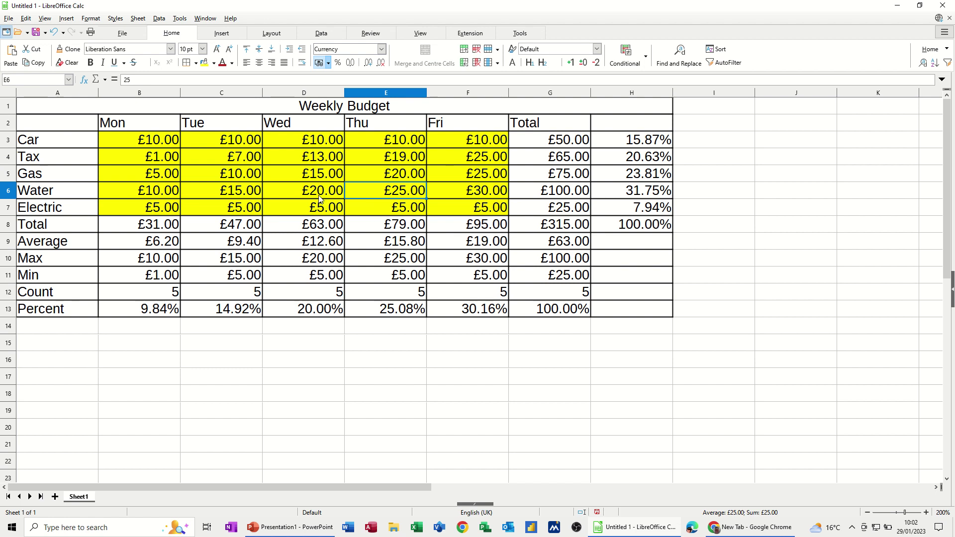
Enter the heading 'Percent' in H2, then select day names B2:F2 plus daily totals B8:F8.
key("Right")
key("Right")
key("Right")
key("Right")
key("Right")
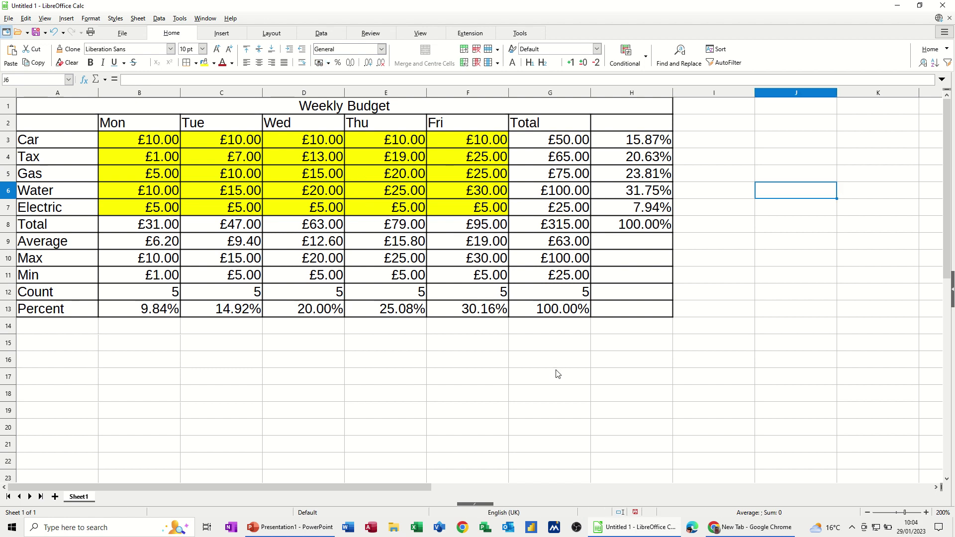
left_click(621, 128)
type("Percent")
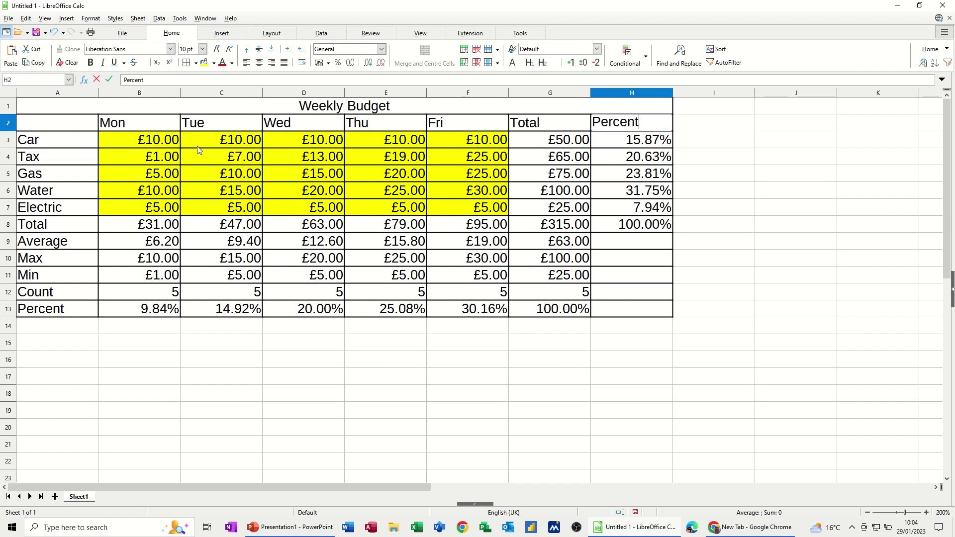
left_click_drag(124, 124, 488, 126)
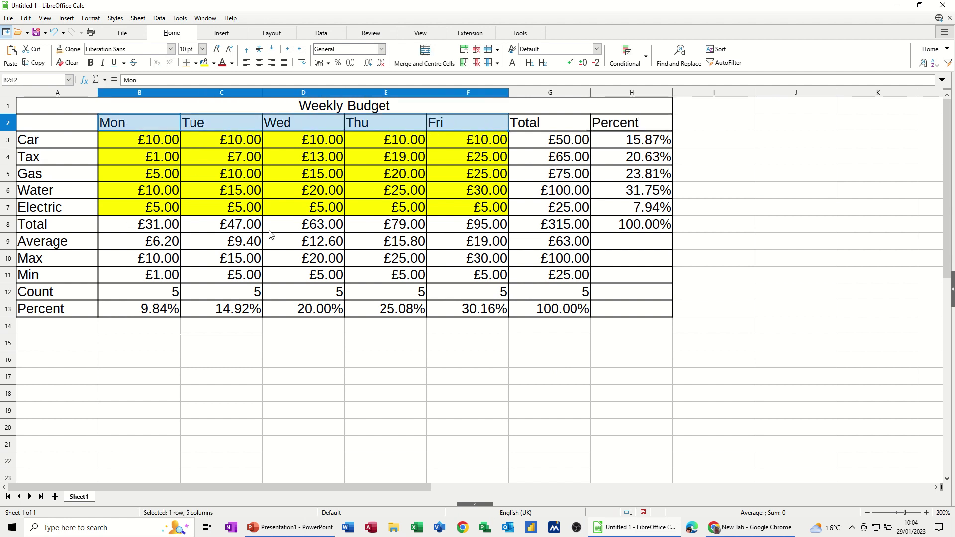
left_click_drag(143, 227, 455, 223)
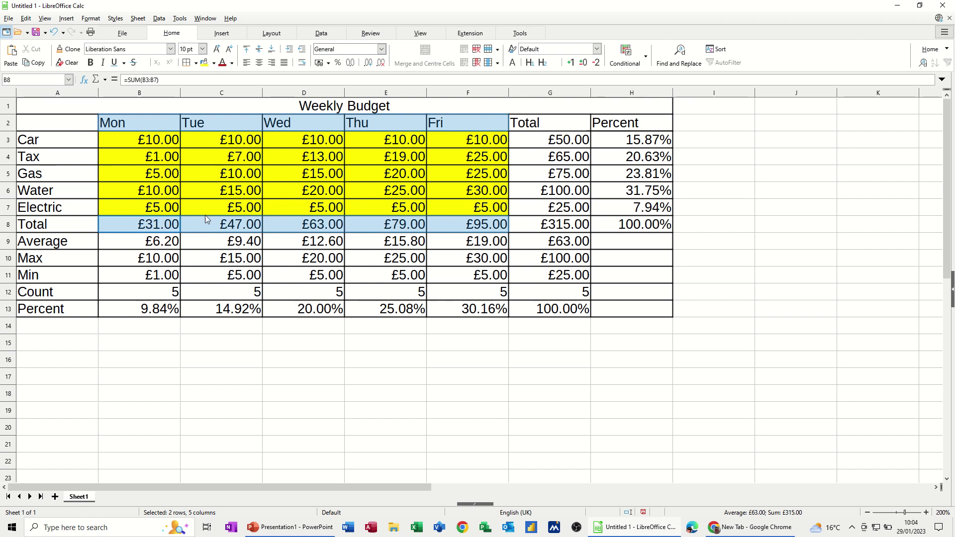
Insert a default column chart of the daily totals with value labels on the bars.
left_click(217, 37)
left_click(96, 55)
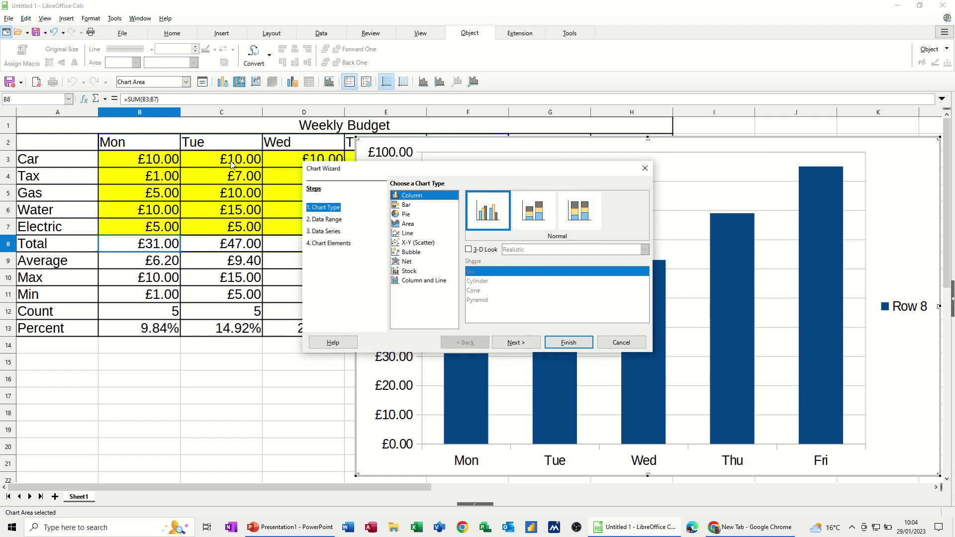
left_click(567, 343)
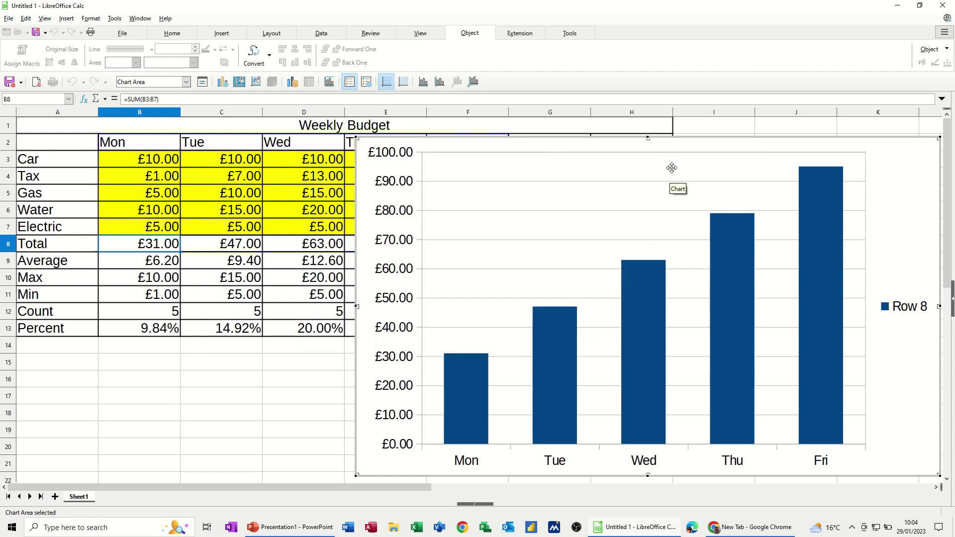
mouse_move(658, 278)
right_click(644, 291)
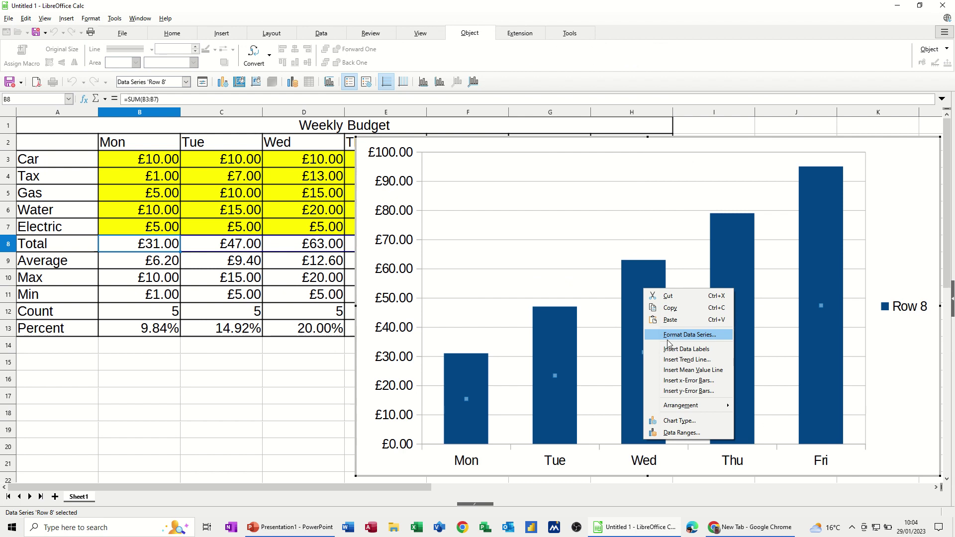
left_click(686, 350)
mouse_move(724, 216)
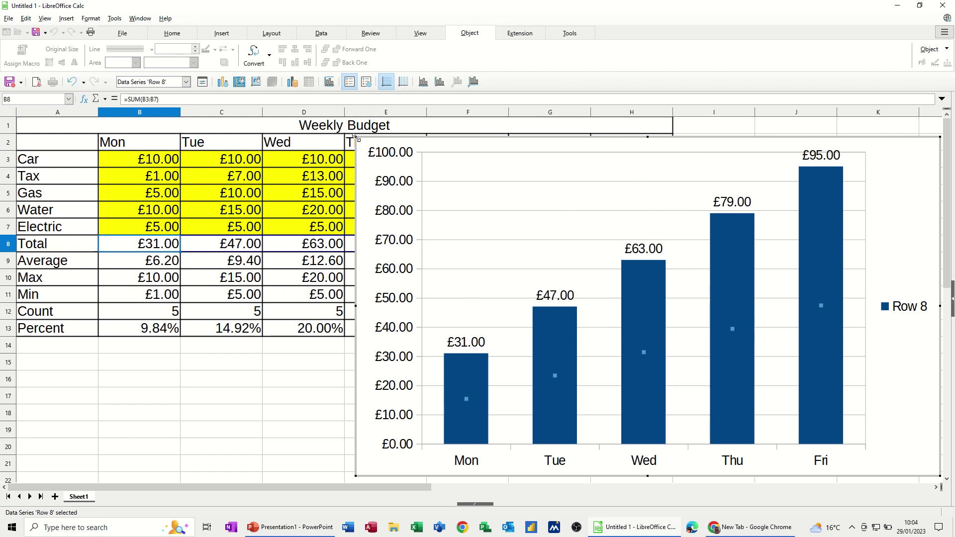
Shrink the chart, place it under the table in columns A–E, and delete its legend.
left_click_drag(357, 136, 524, 322)
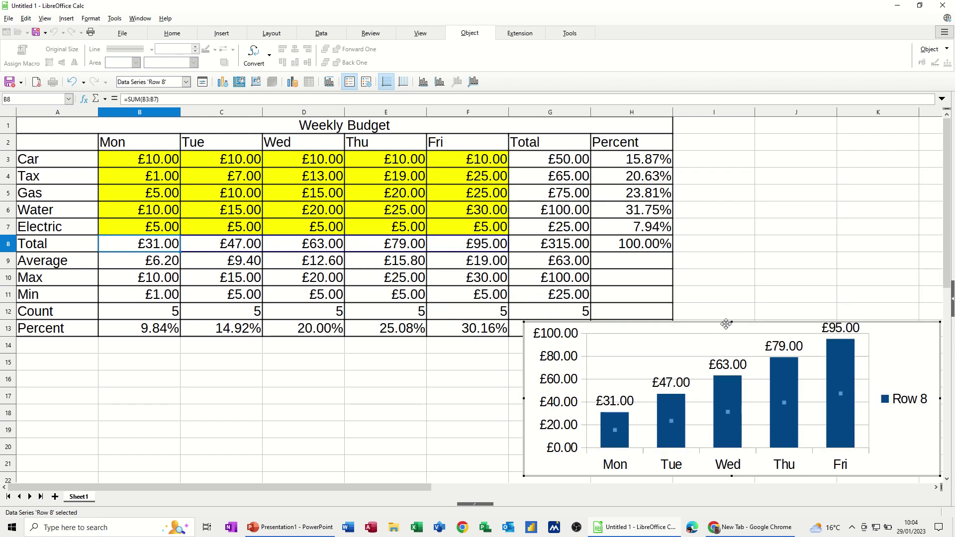
mouse_move(755, 335)
left_mouse_down()
mouse_move(752, 324)
mouse_move(626, 334)
mouse_move(758, 326)
left_mouse_up()
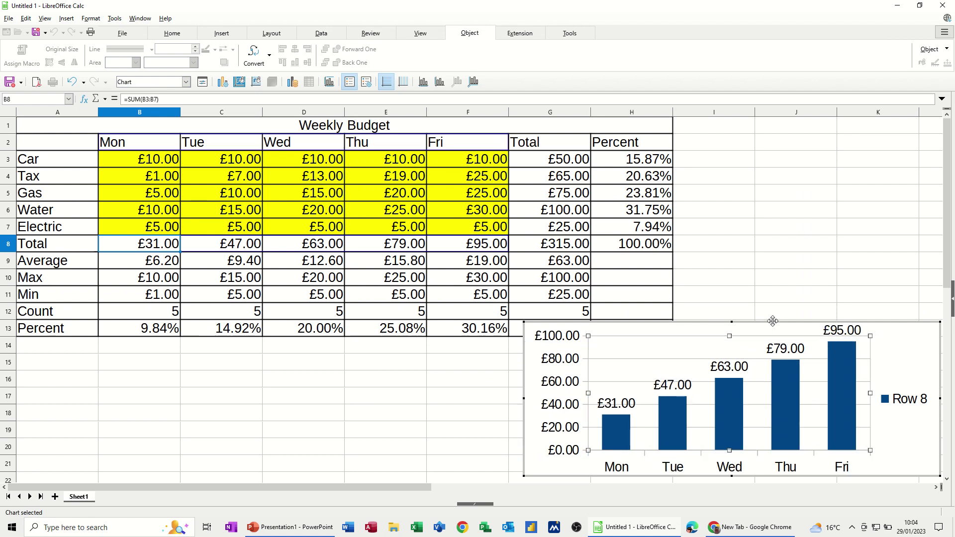
left_click_drag(695, 311, 266, 337)
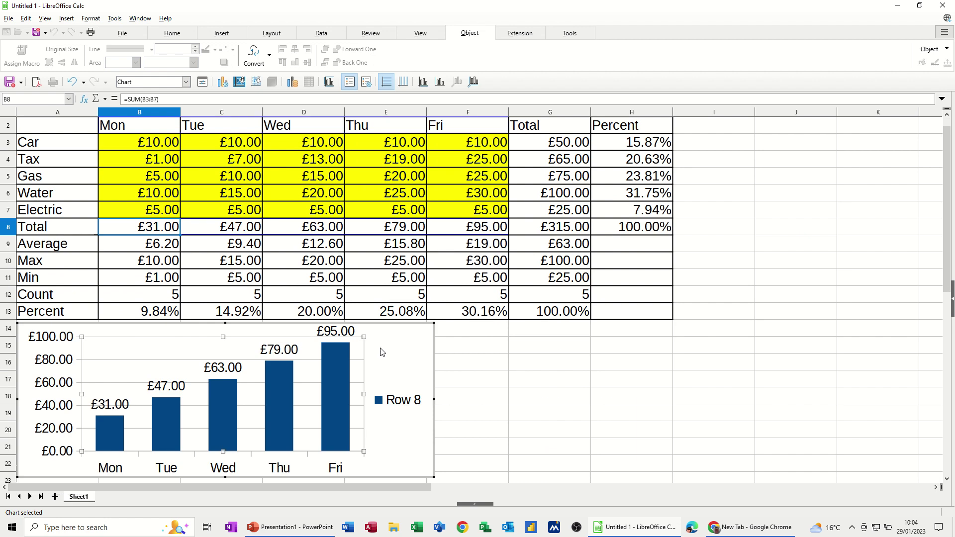
left_click(401, 400)
key("Delete")
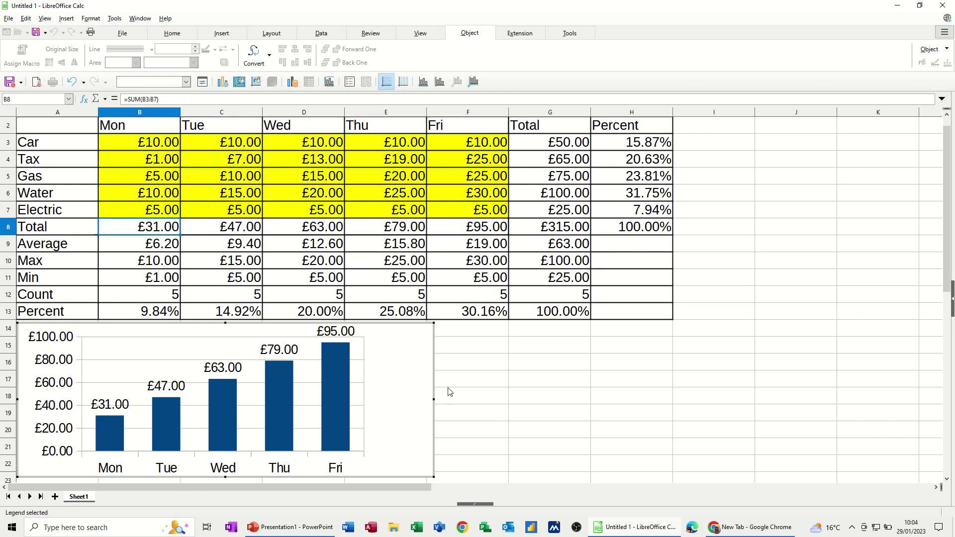
left_click(490, 371)
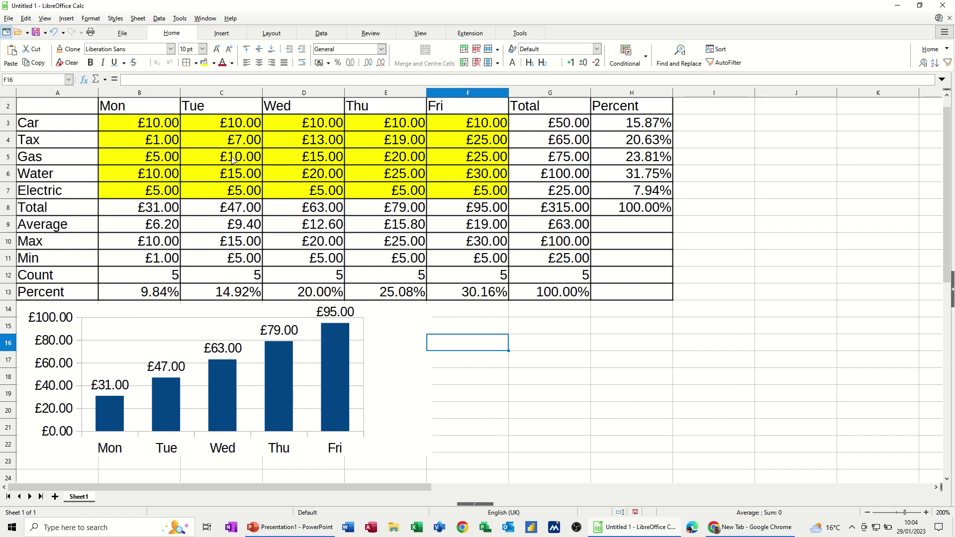
Change Monday's Tax in B4 to 34, raising Monday's total to £64.00 and the grand total to £348.00.
left_click(145, 141)
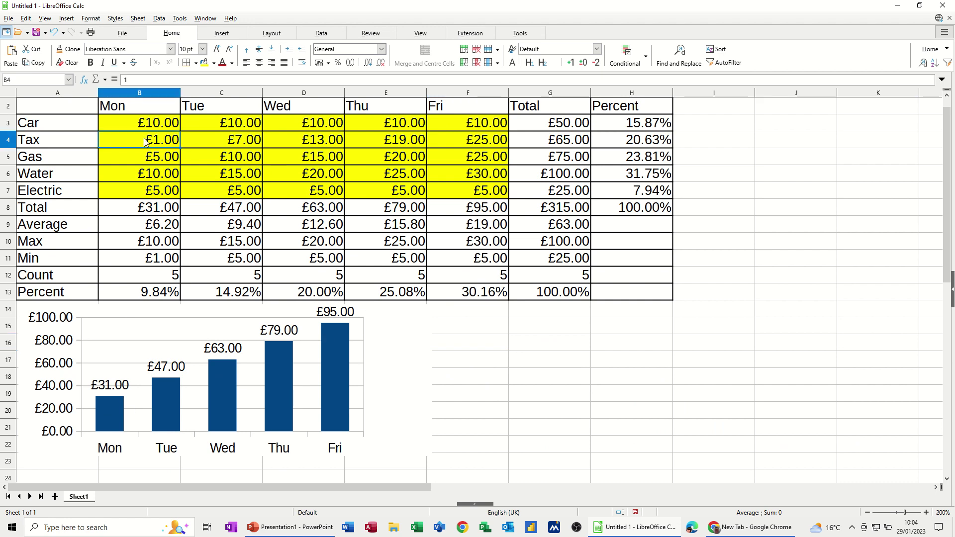
type("34")
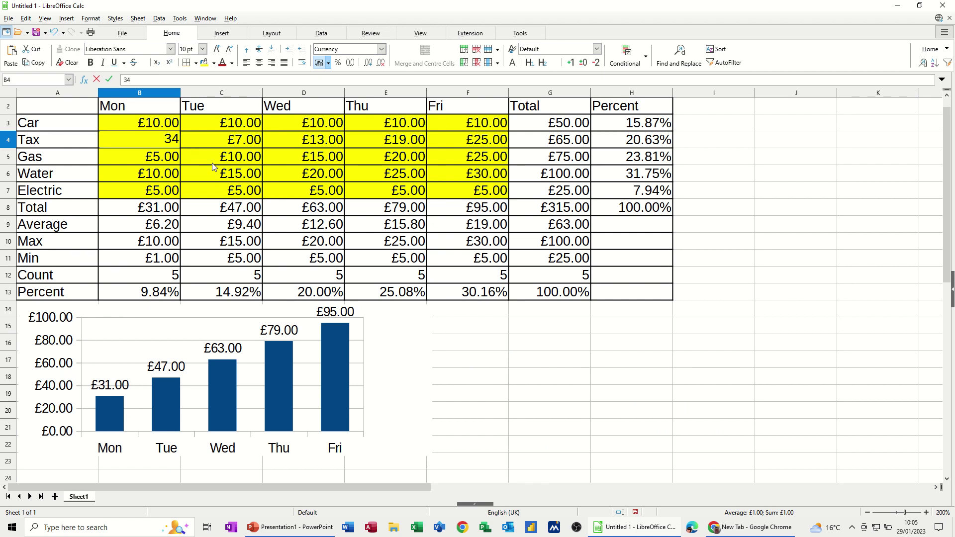
left_click(214, 165)
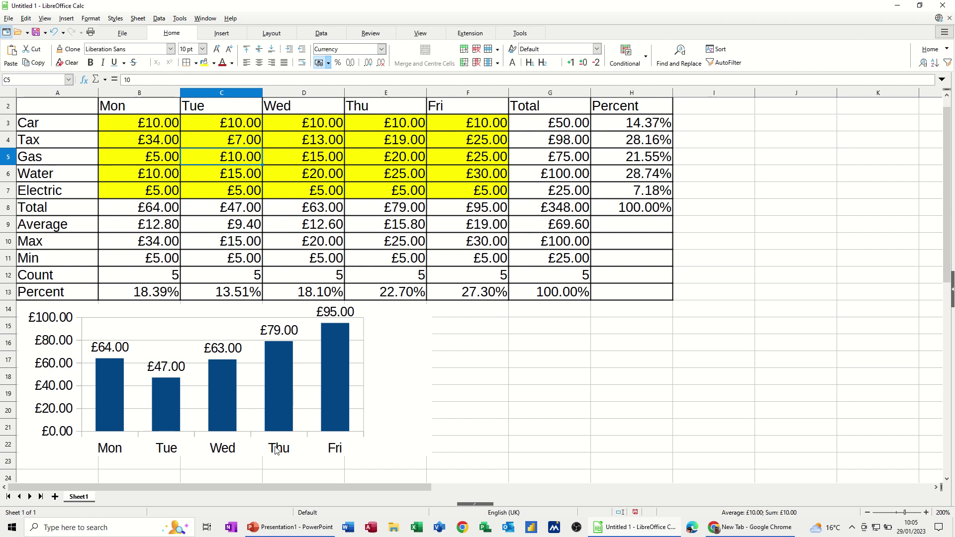
left_click(430, 325)
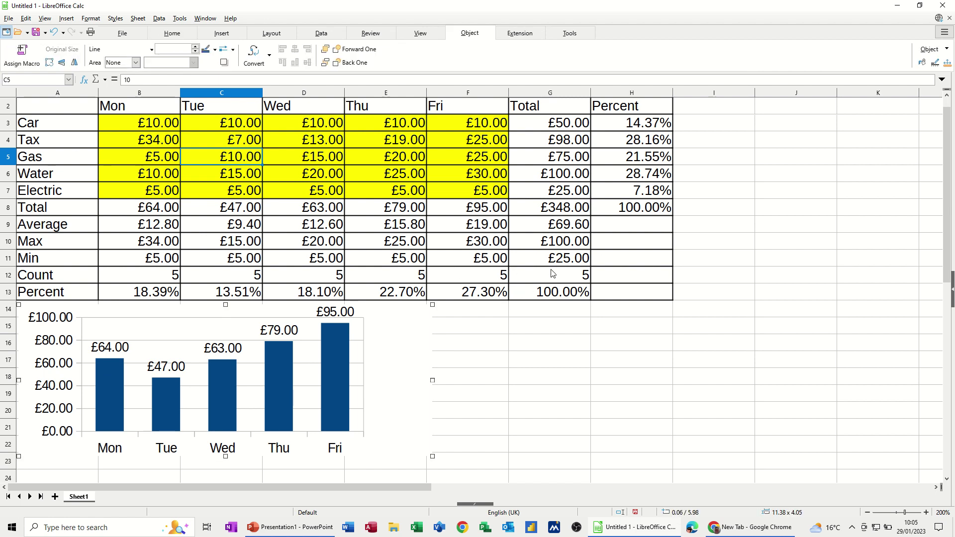
Chart labels A3:A7 against totals B8:F8 as columns with series in rows, and delete the legend.
left_click_drag(51, 123, 55, 192)
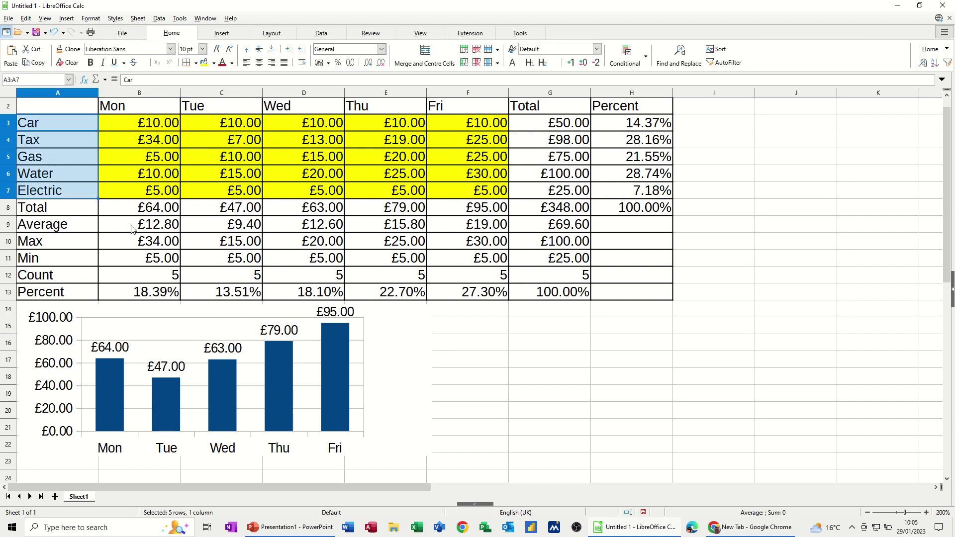
left_click_drag(120, 212, 452, 206)
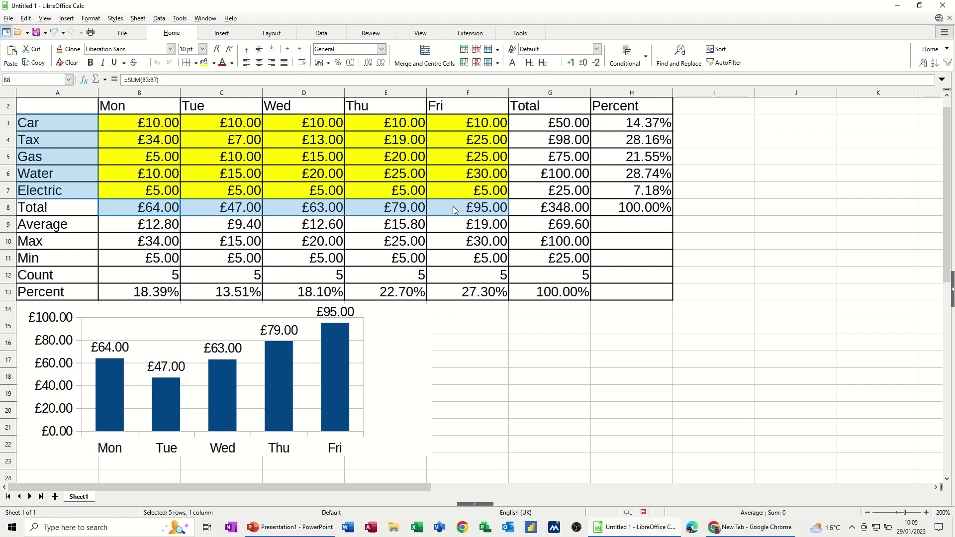
left_click(221, 33)
left_click(95, 55)
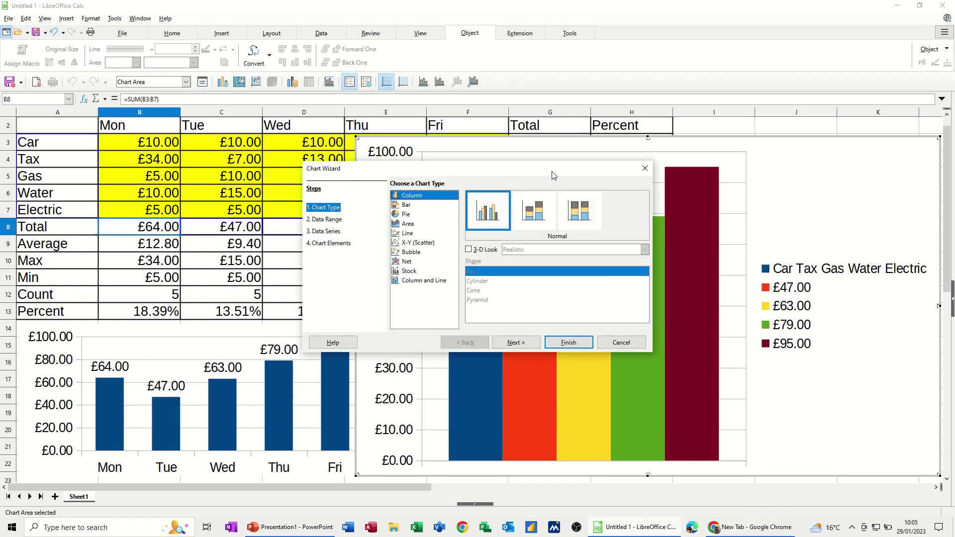
left_click_drag(553, 174, 677, 145)
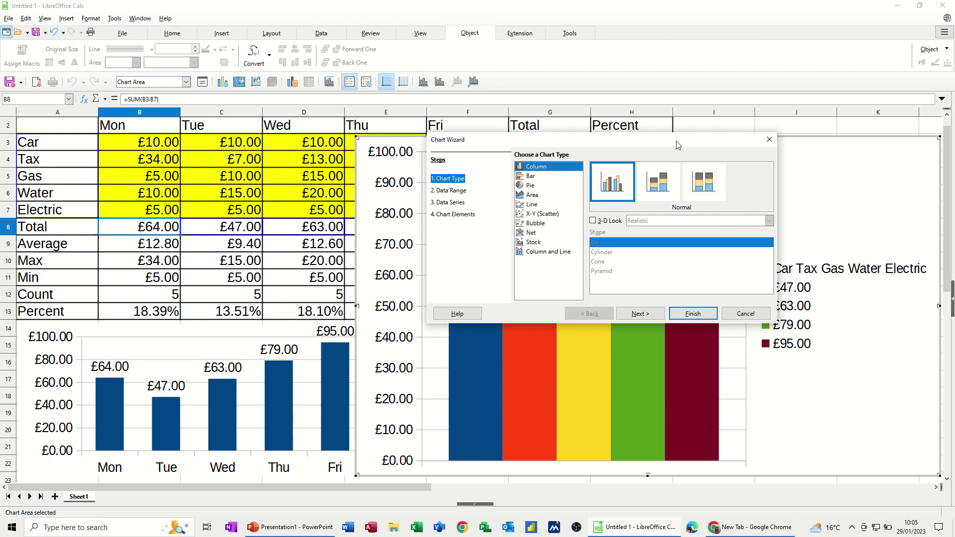
left_click(461, 196)
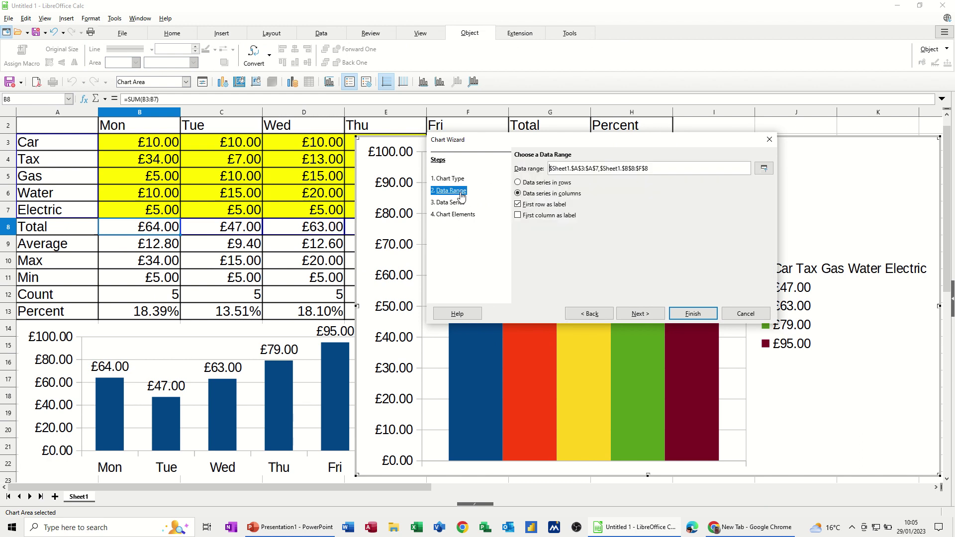
left_click(526, 184)
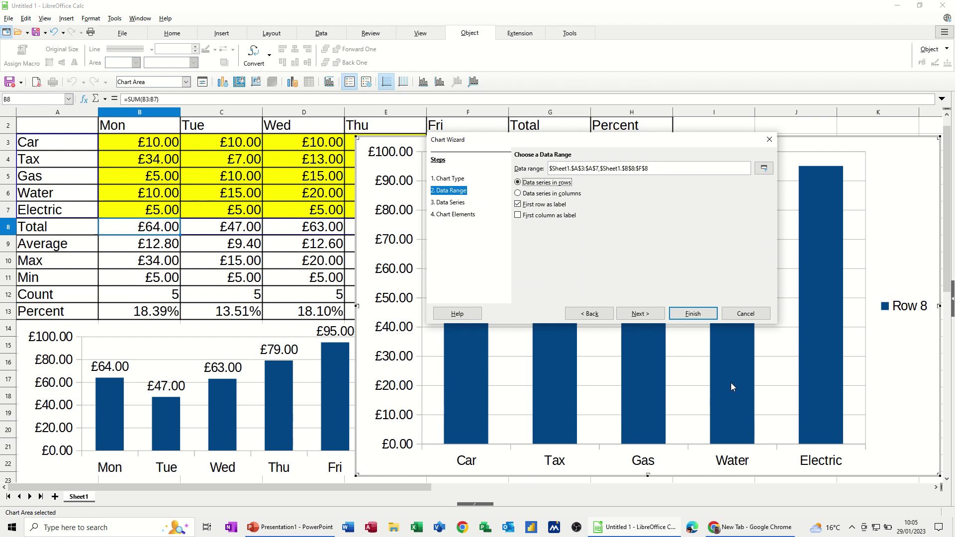
left_click_drag(639, 147, 704, 161)
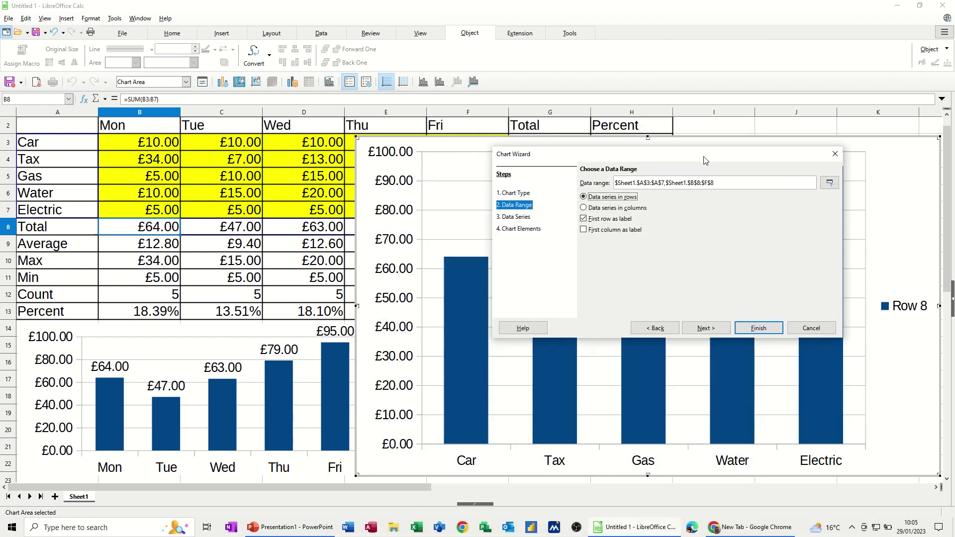
left_click(768, 330)
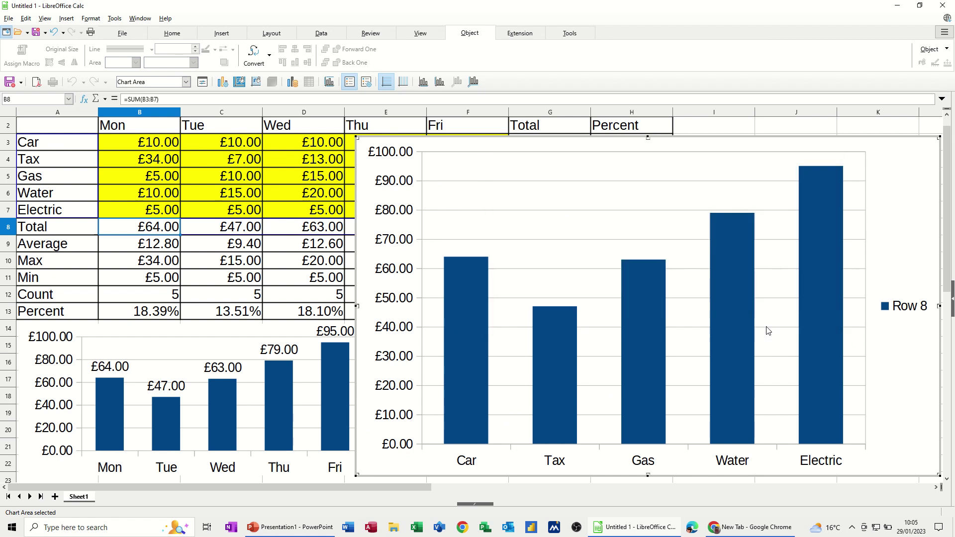
left_click(887, 310)
key("Delete")
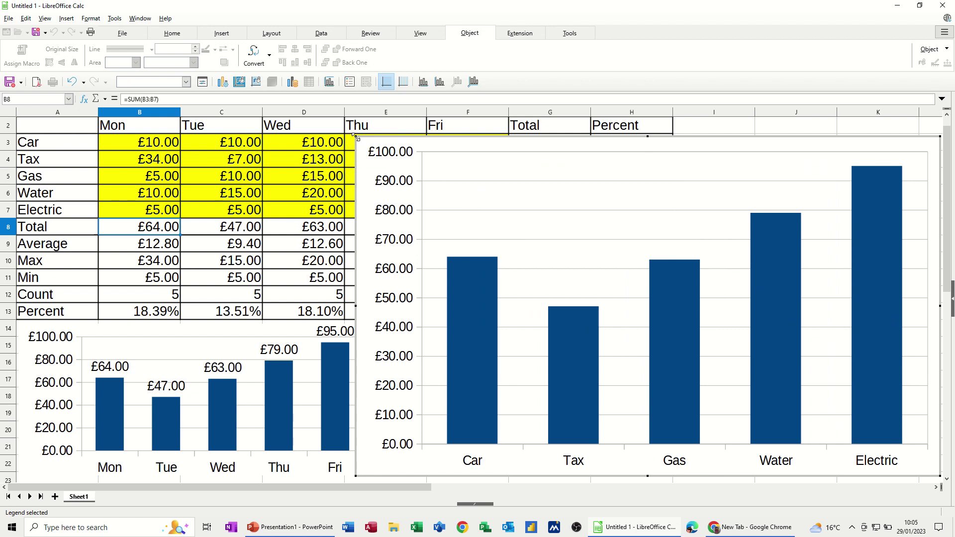
Shrink the category chart and move it beside the daily chart below the table.
left_click_drag(354, 136, 491, 320)
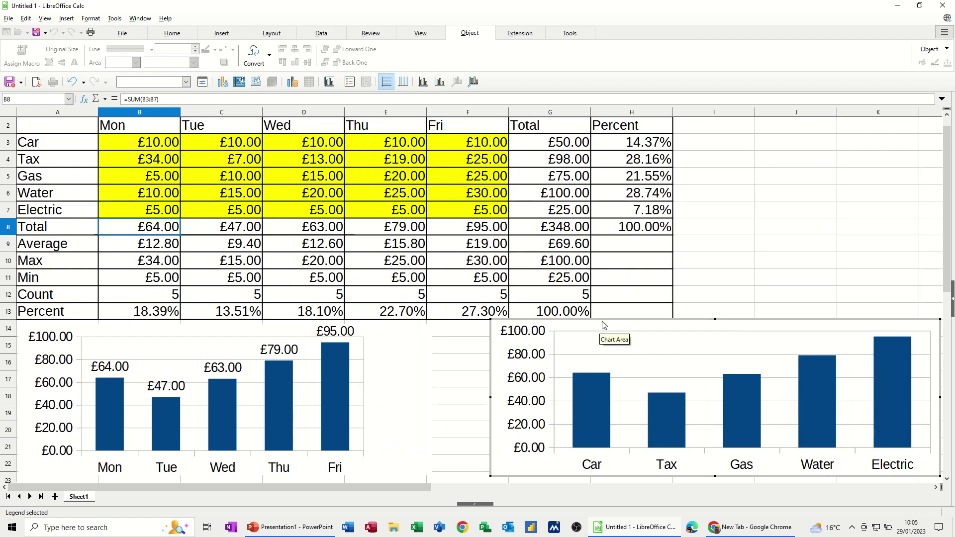
left_click(721, 295)
left_click(704, 317)
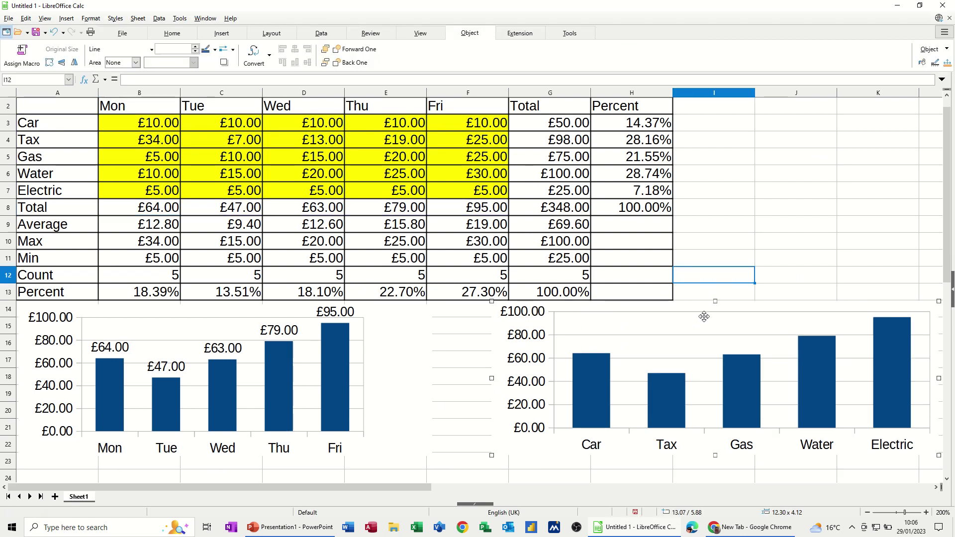
left_click_drag(703, 308, 625, 313)
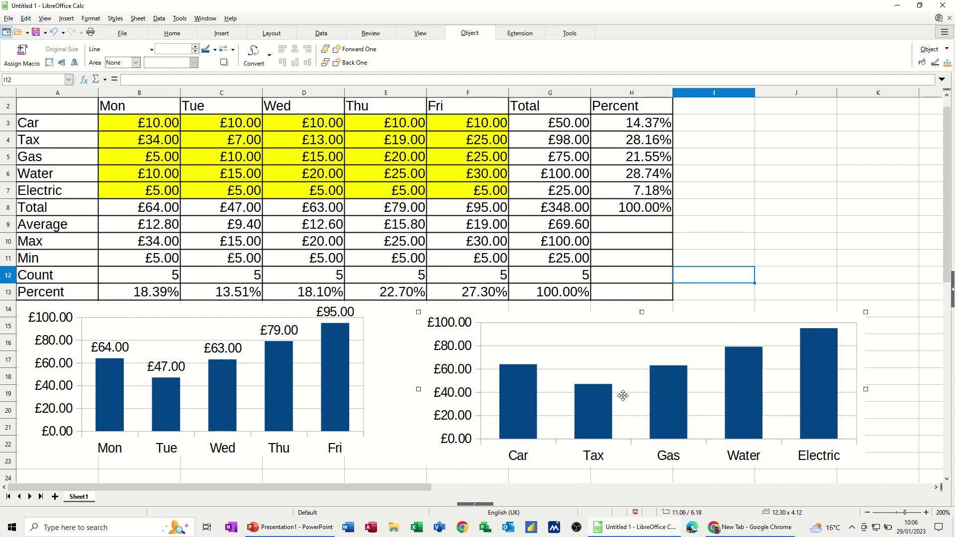
Add £ value labels to the category chart's columns.
double_click(663, 393)
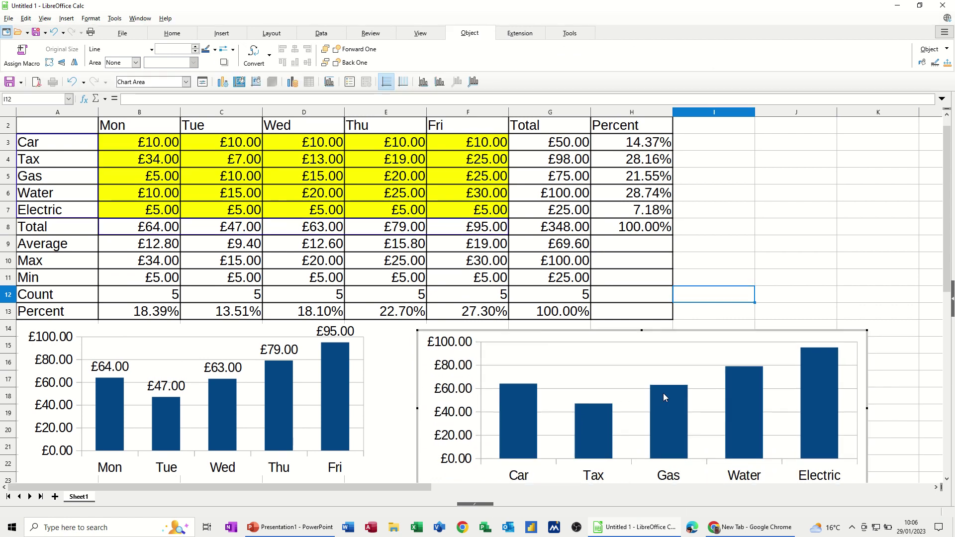
right_click(664, 393)
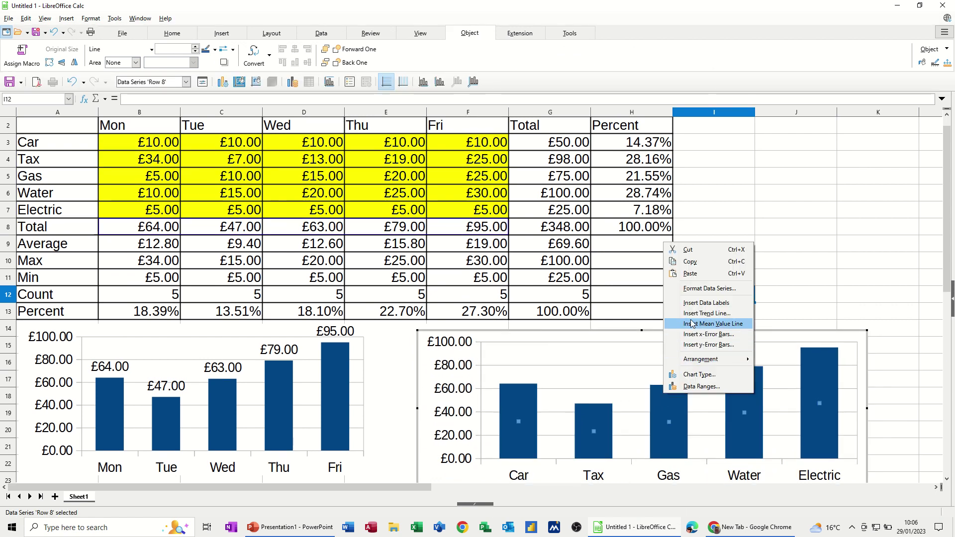
left_click(691, 303)
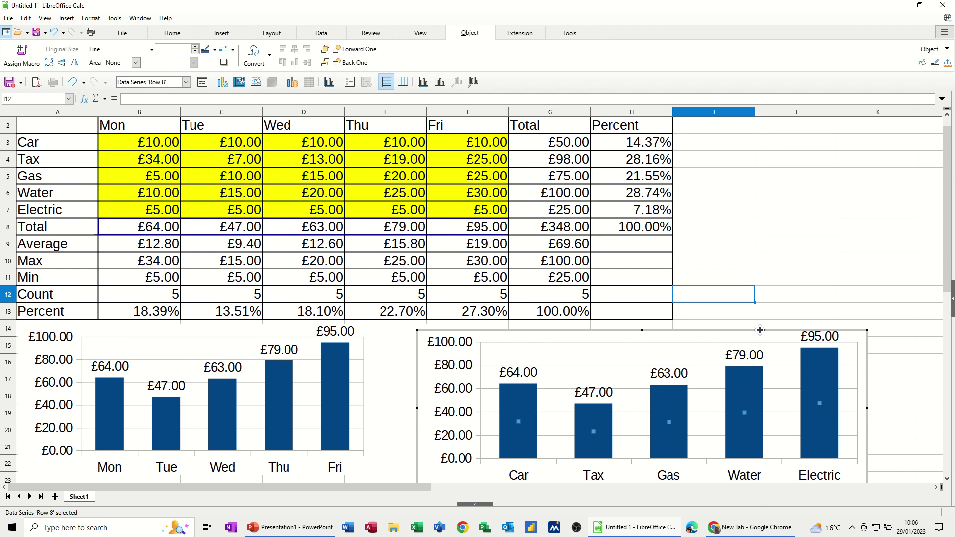
left_click(811, 248)
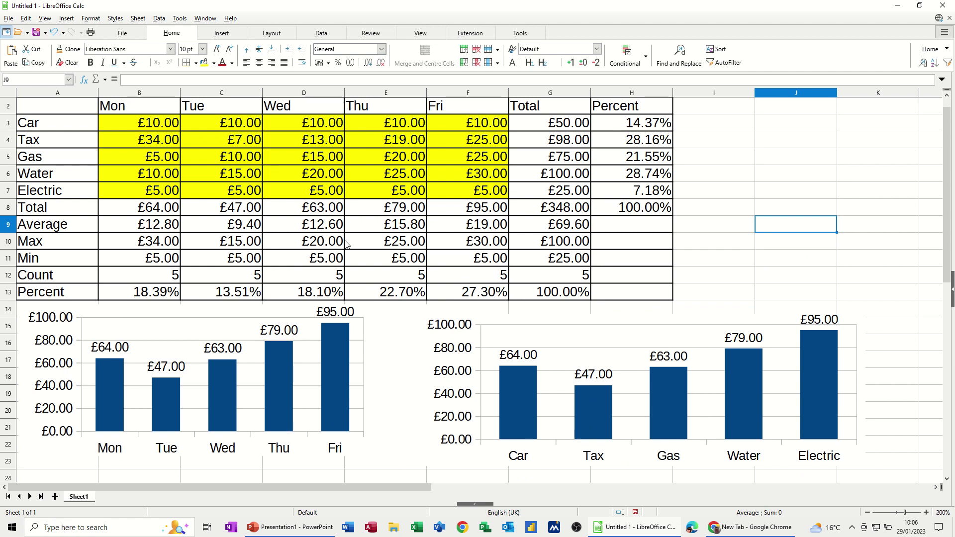
scroll(346, 243, "up", 1)
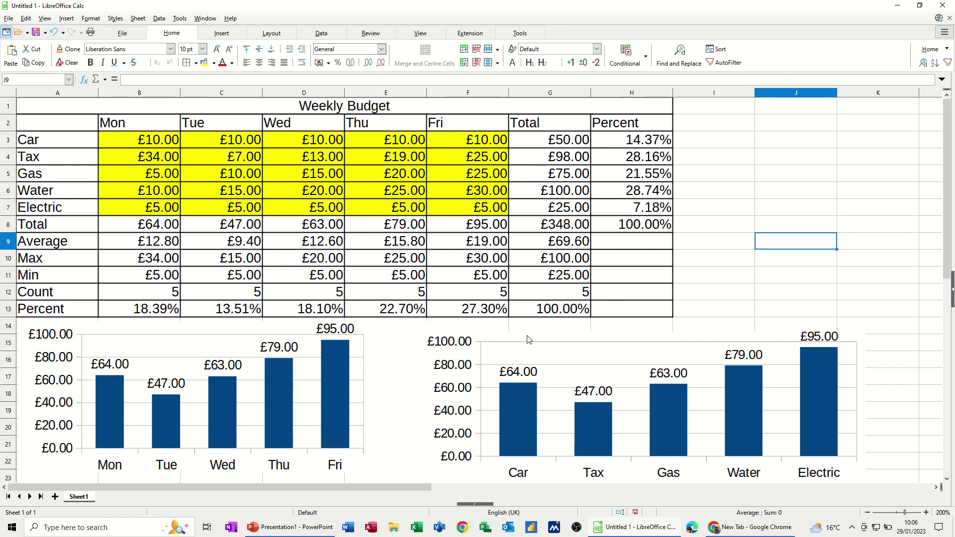